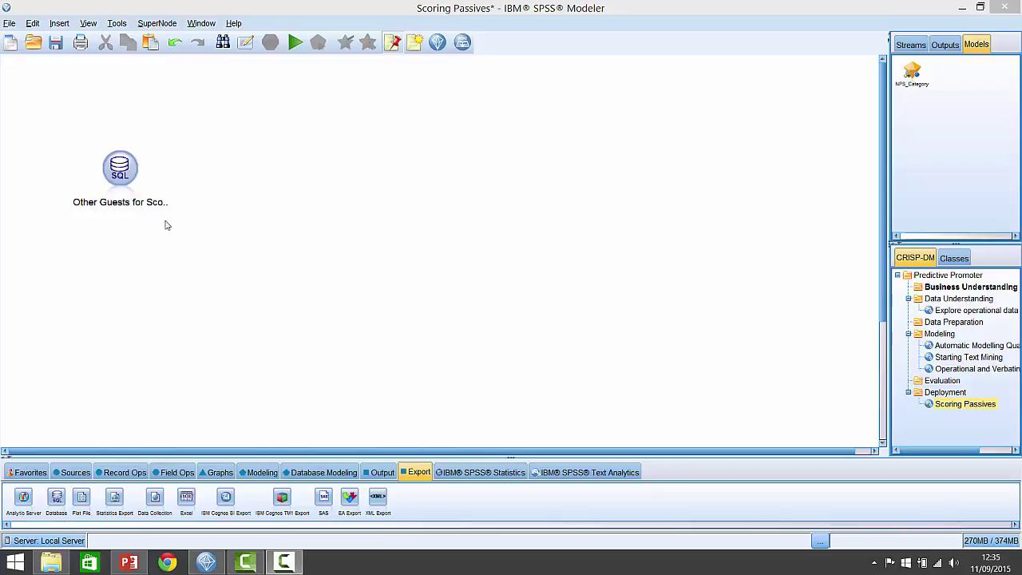
Add a Table node after the SQL source and run it to list 13 fields and 4,194 guest records.
left_click(376, 474)
left_click(16, 496)
left_click(114, 280)
left_click_drag(126, 192, 119, 259)
right_click(120, 264)
left_click(139, 504)
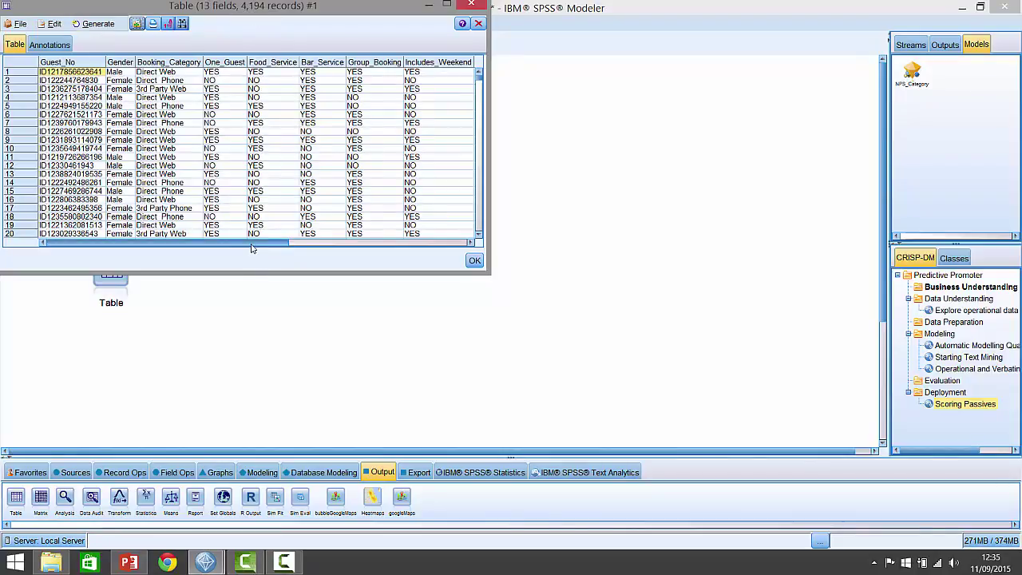
left_click_drag(332, 12, 383, 85)
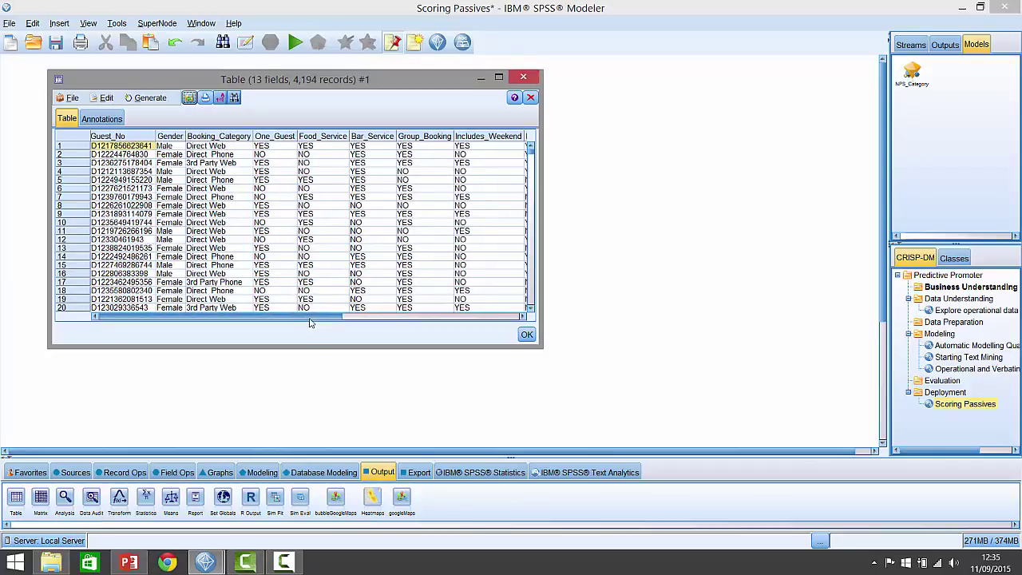
left_click_drag(311, 322, 513, 314)
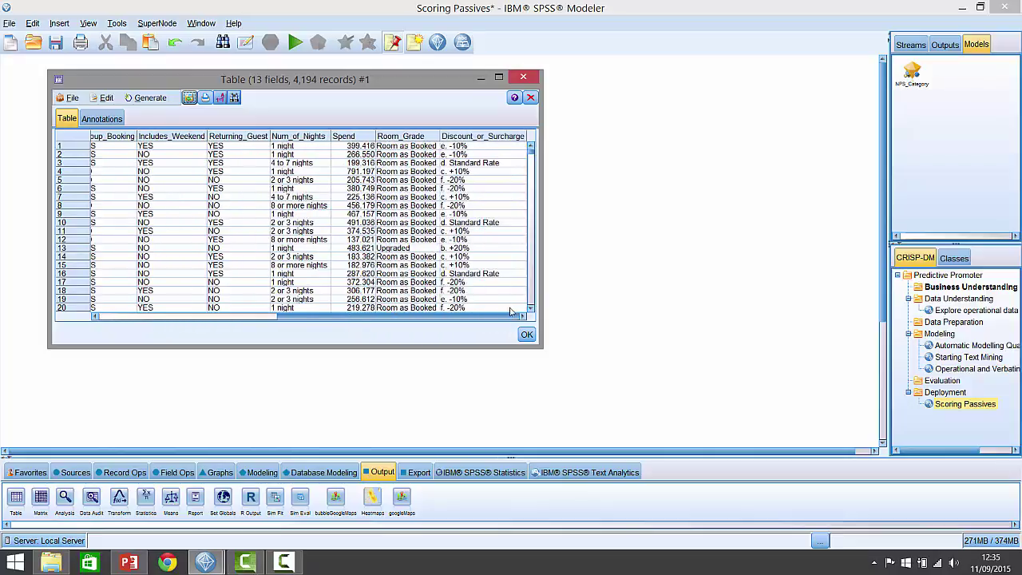
Generate the C5 1 model from NPS_Category to the palette and link it after the SQL source.
left_click(531, 98)
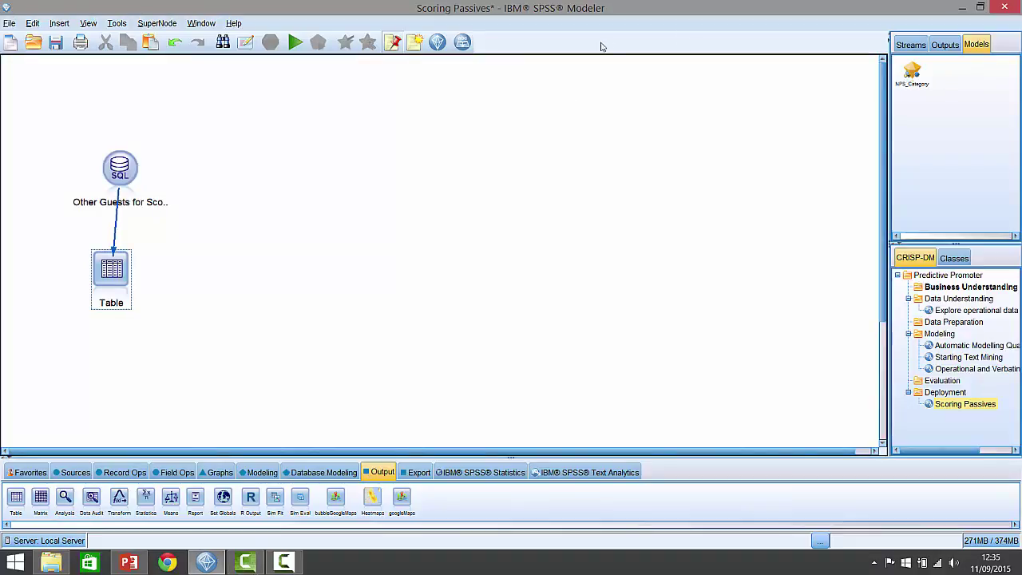
right_click(910, 73)
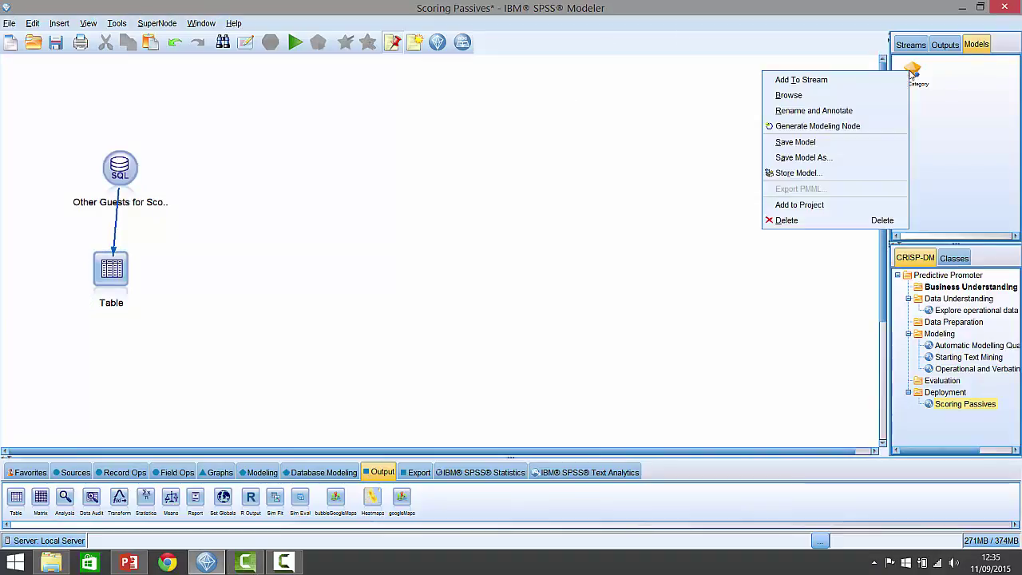
left_click(867, 96)
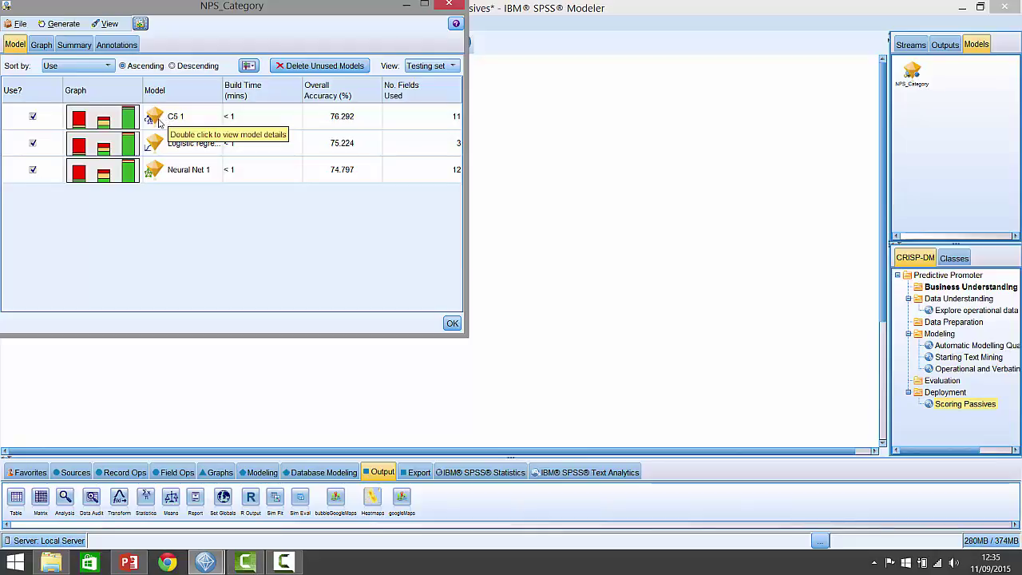
double_click(158, 121)
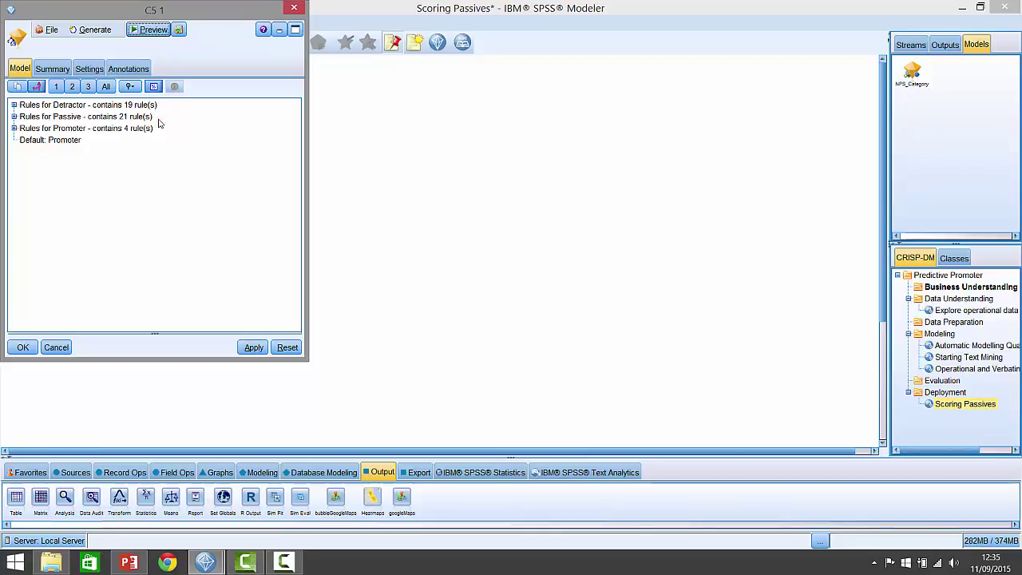
left_click(95, 30)
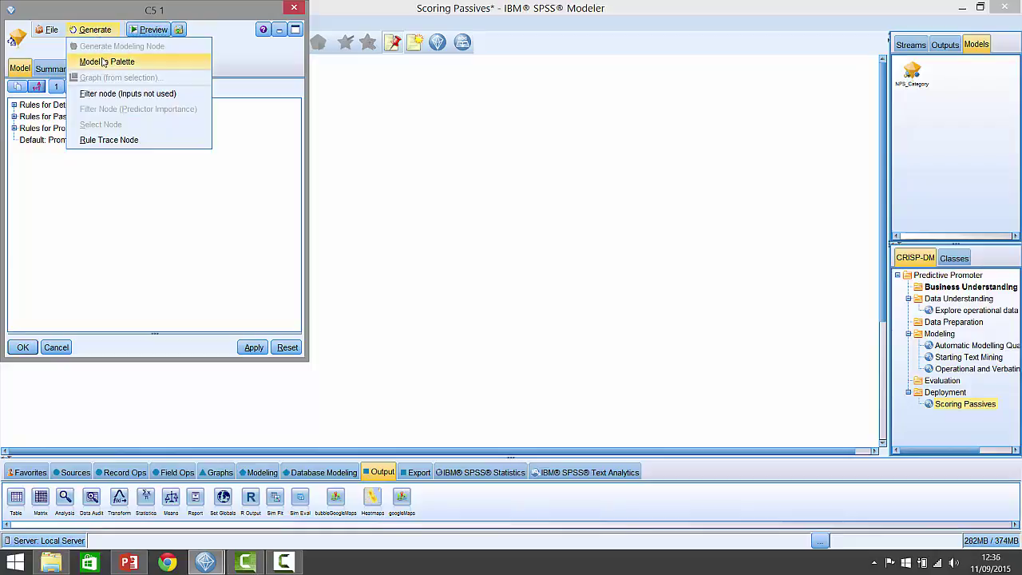
left_click(116, 62)
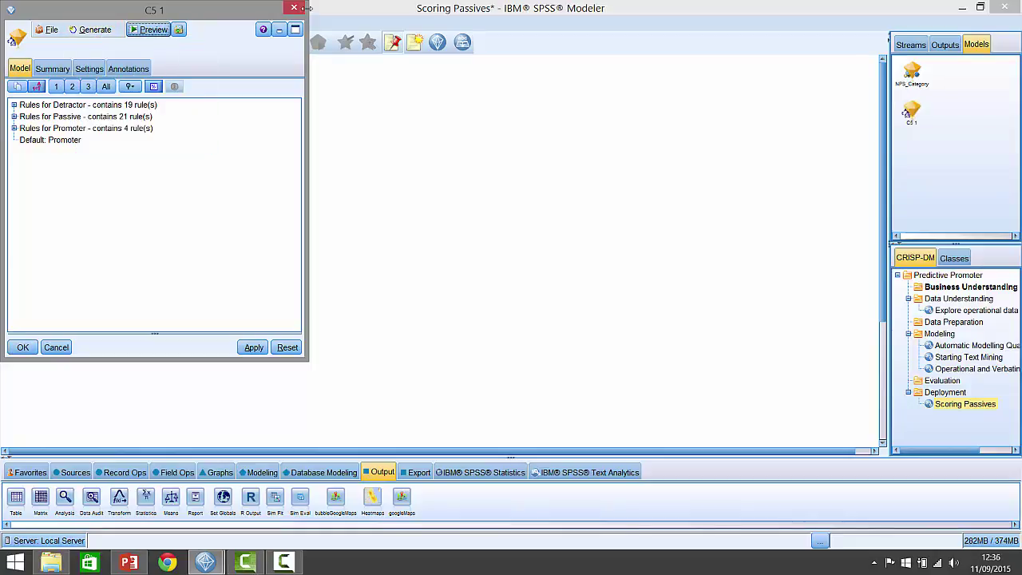
left_click(294, 8)
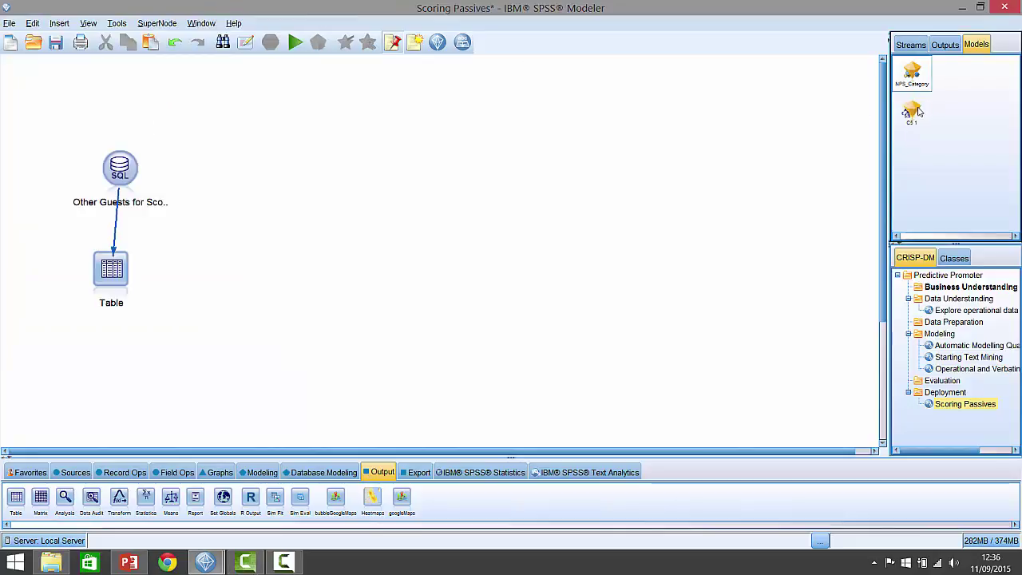
left_click_drag(916, 111, 237, 178)
left_click_drag(131, 175, 237, 174)
Set C5 1 to score by converting to native SQL with Missing Value Support.
right_click(239, 170)
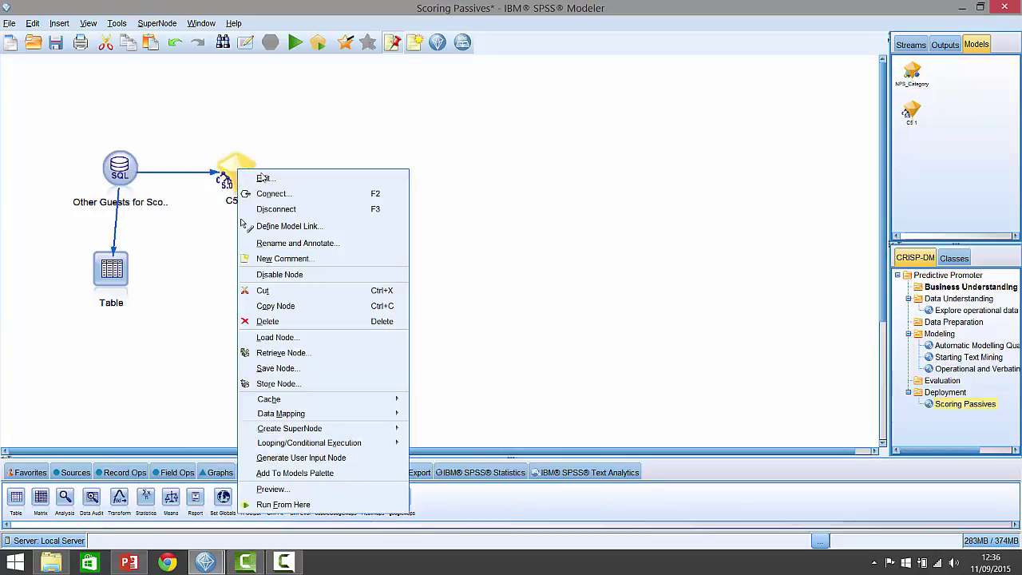
left_click(274, 179)
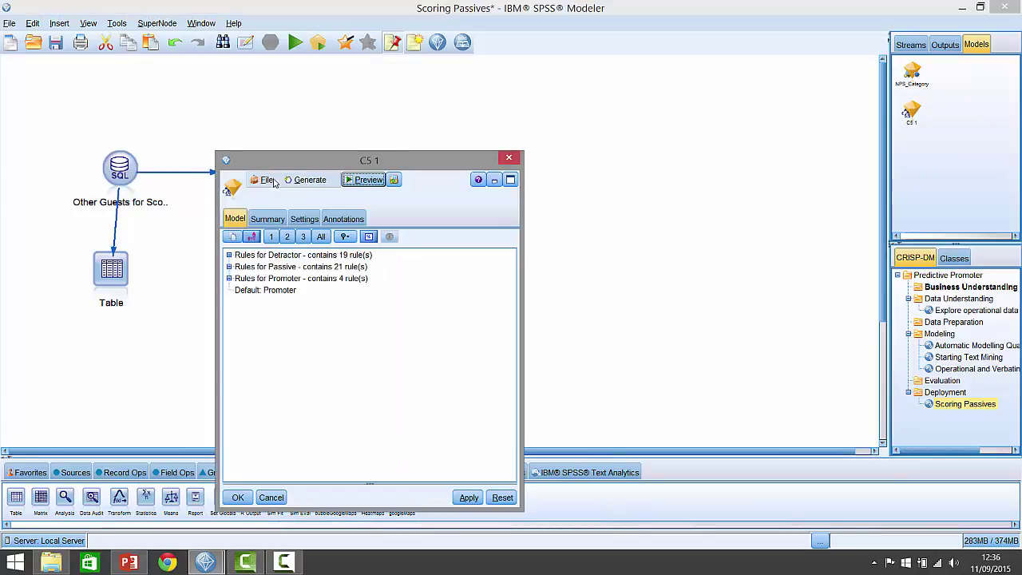
left_click(308, 221)
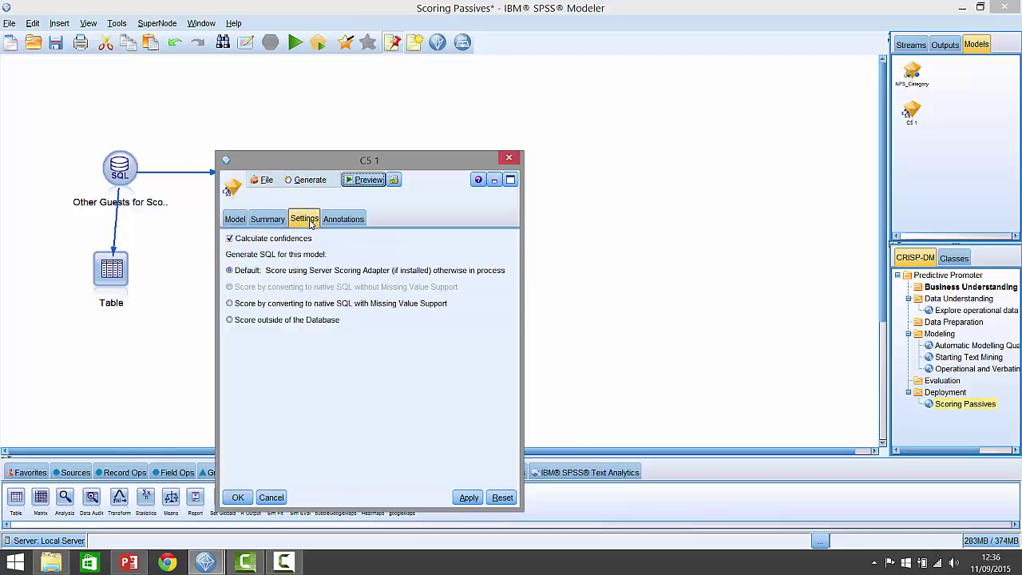
left_click(230, 305)
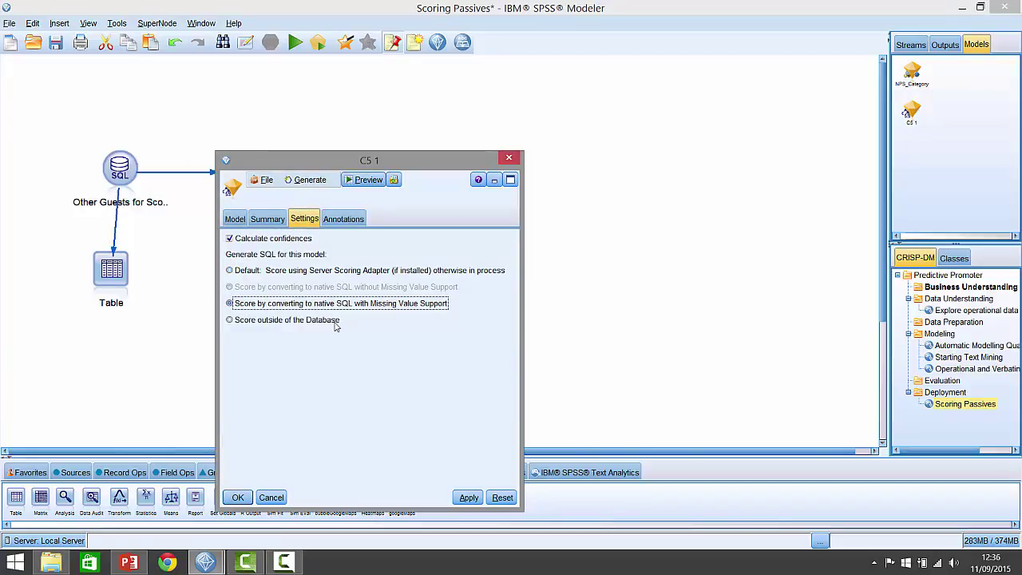
Copy the Table node and connect C5 1 to the copy.
left_click(238, 497)
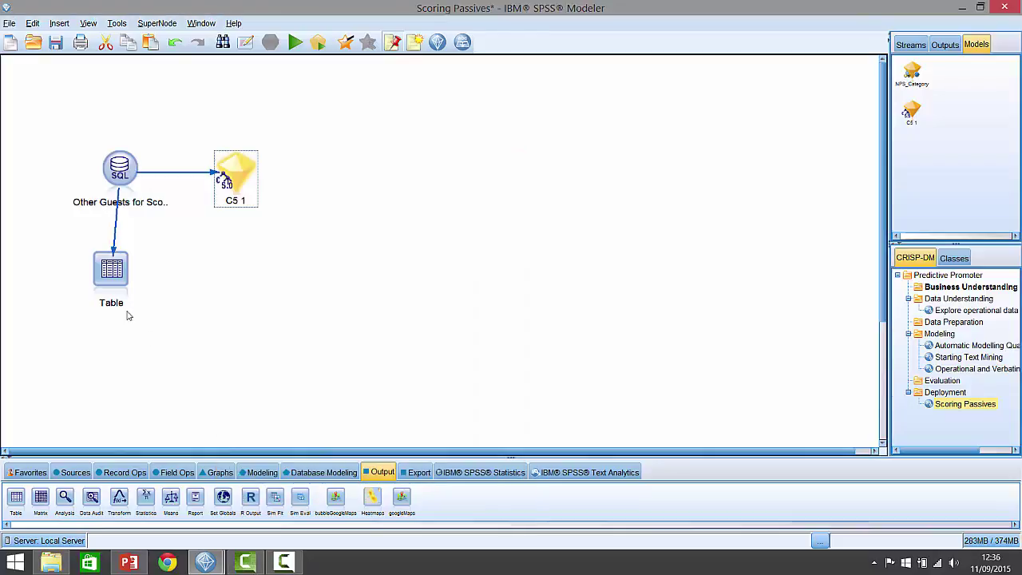
left_click_drag(109, 279, 118, 281)
key("ctrl+e")
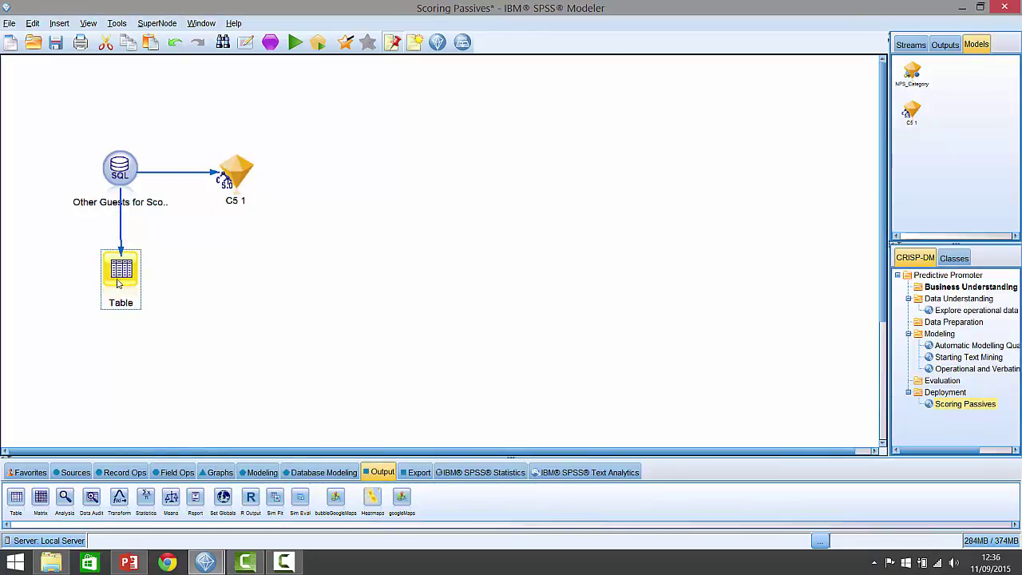
key("ctrl+c")
key("ctrl+v")
left_click_drag(140, 291, 234, 281)
left_click_drag(244, 189, 241, 278)
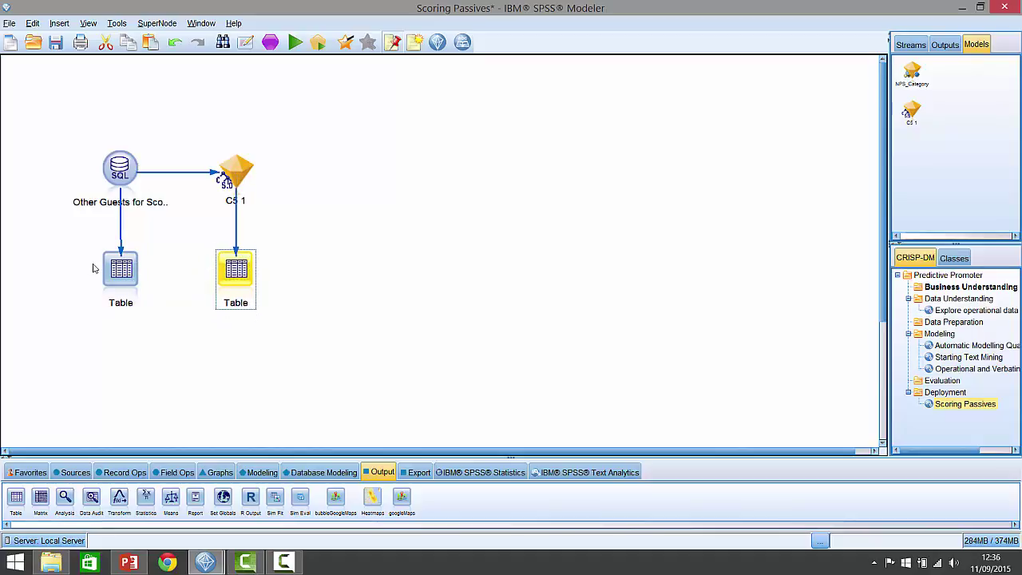
Run both Table nodes to view the $C-NPS_Category predictions and $CC-NPS_Category confidences.
right_click(121, 270)
left_click(146, 508)
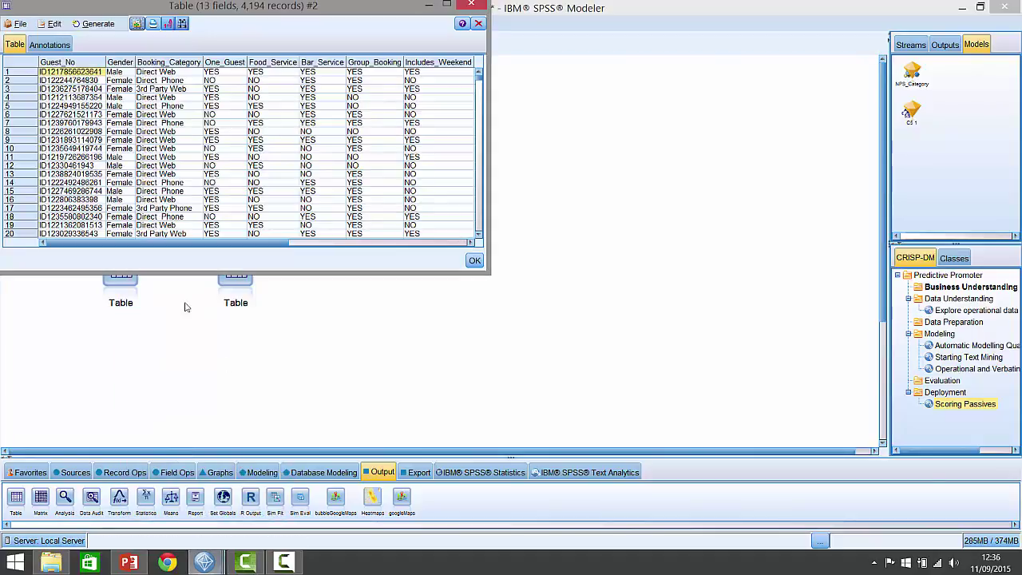
left_click_drag(187, 242, 361, 242)
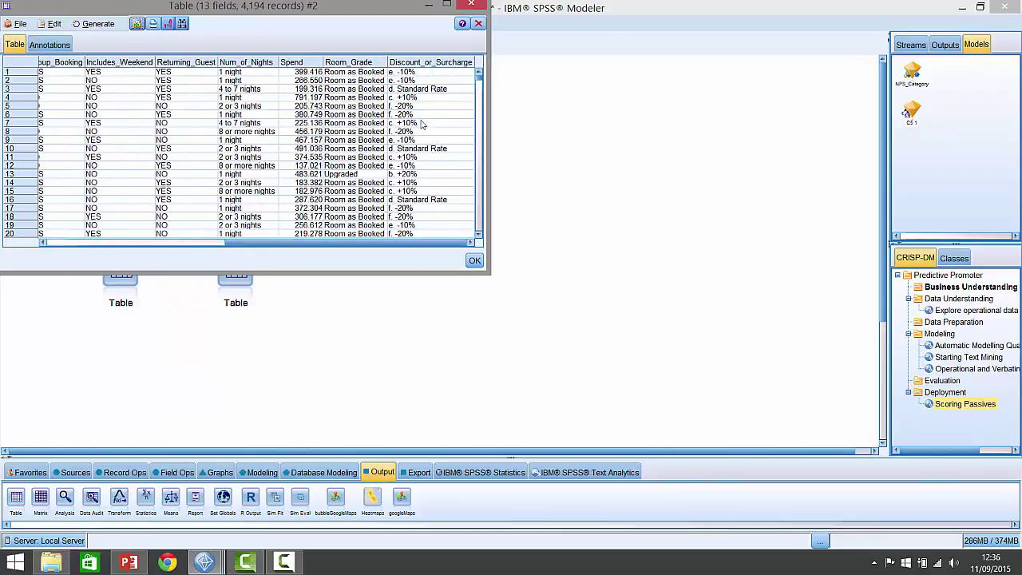
left_click(479, 26)
right_click(238, 272)
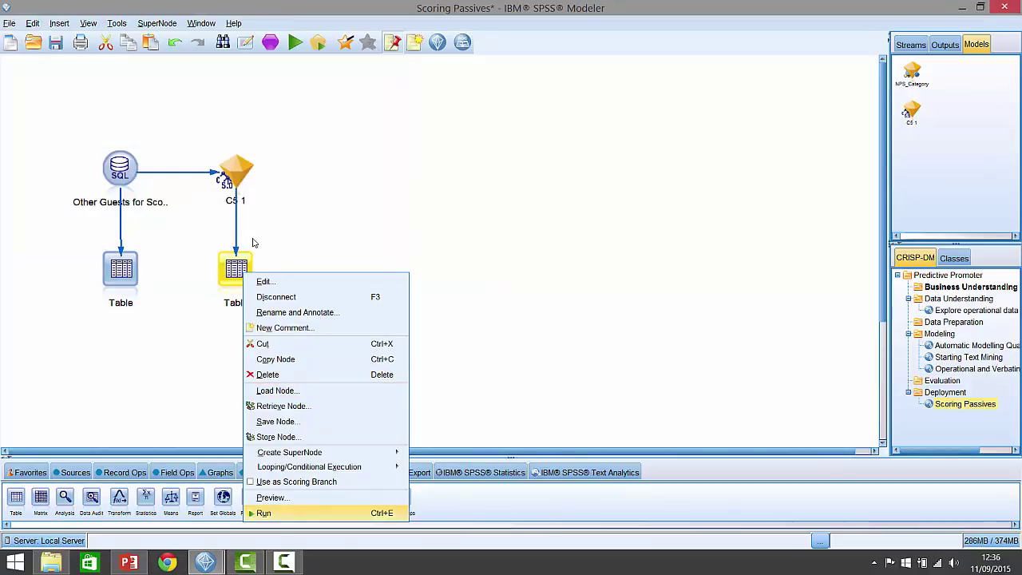
left_click(287, 513)
left_click_drag(285, 242, 435, 242)
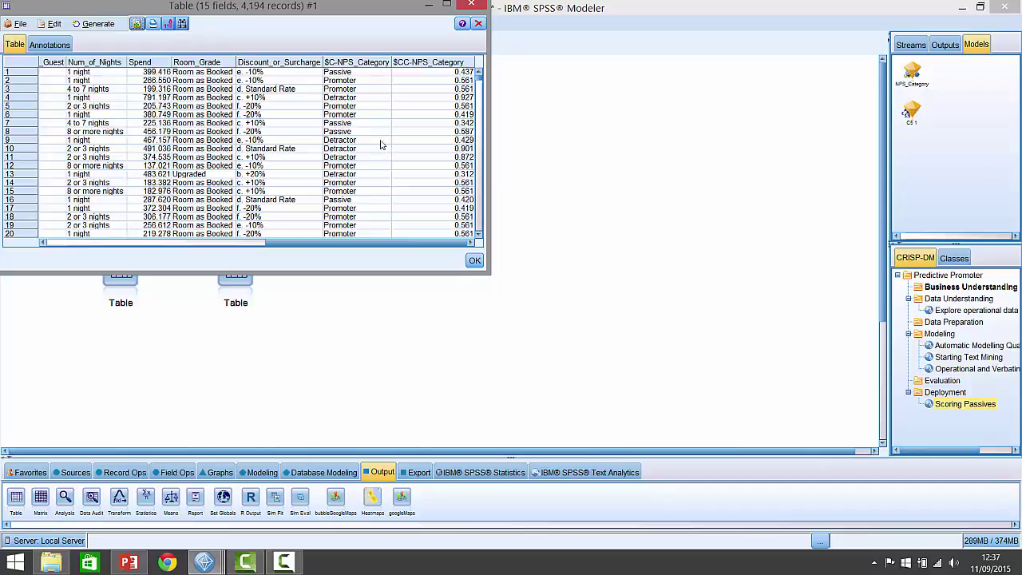
Select the Passive cell in row 8 of the $C-NPS_Category column.
left_click(341, 132)
left_click(342, 125)
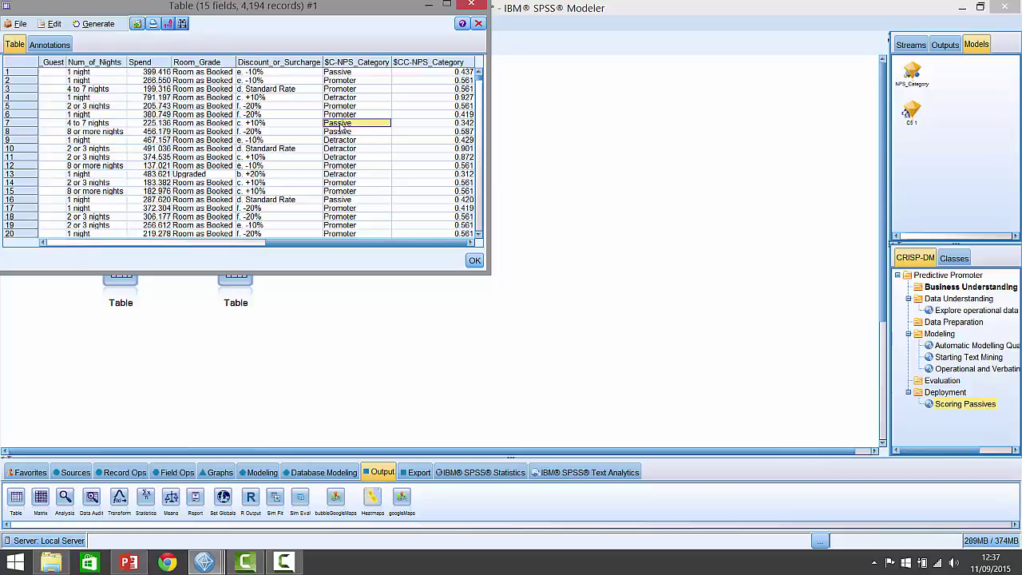
left_click(343, 132)
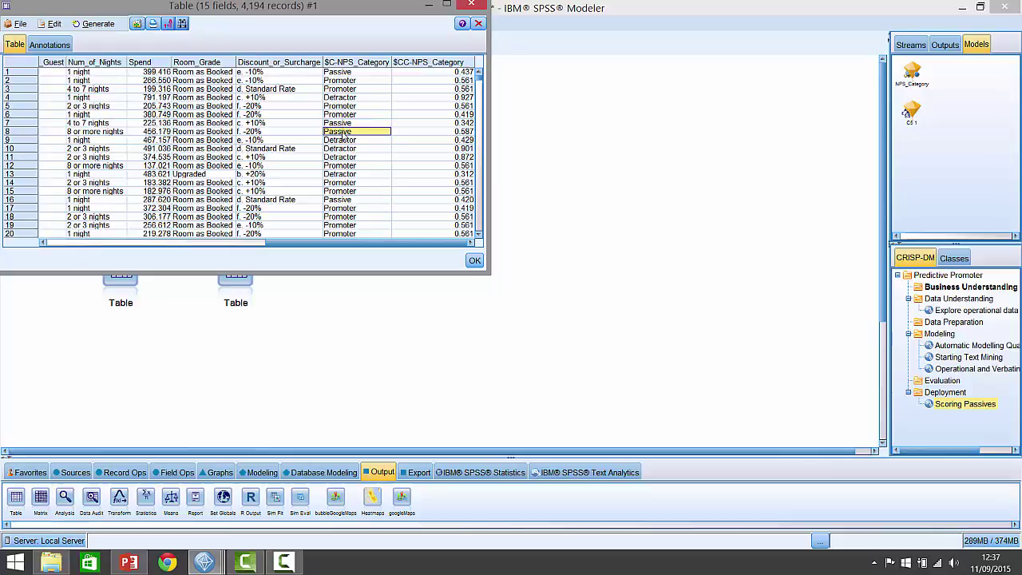
Generate a Select node for Passive predictions and place it right of C5 1.
left_click(96, 25)
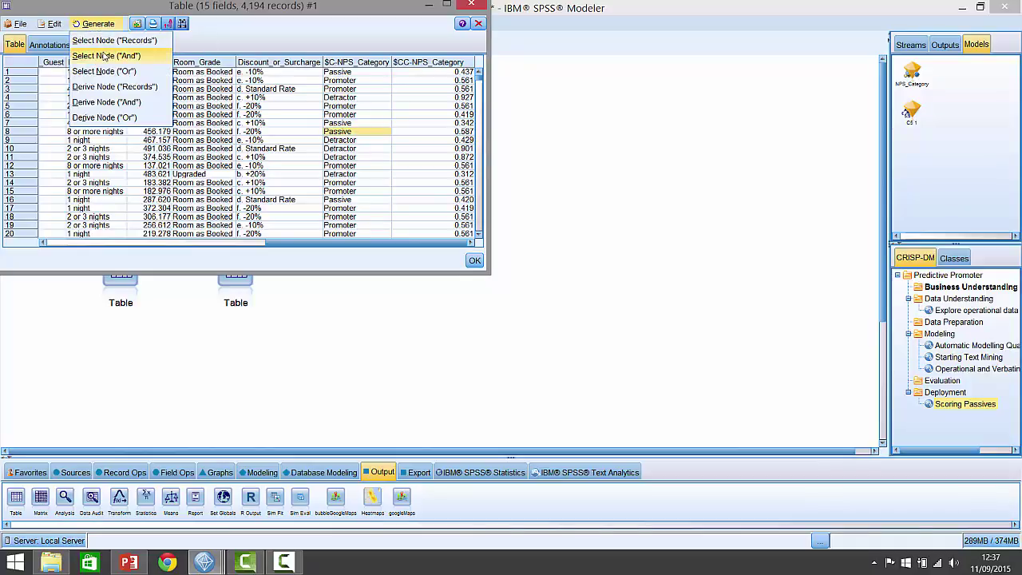
left_click(103, 55)
left_click(470, 5)
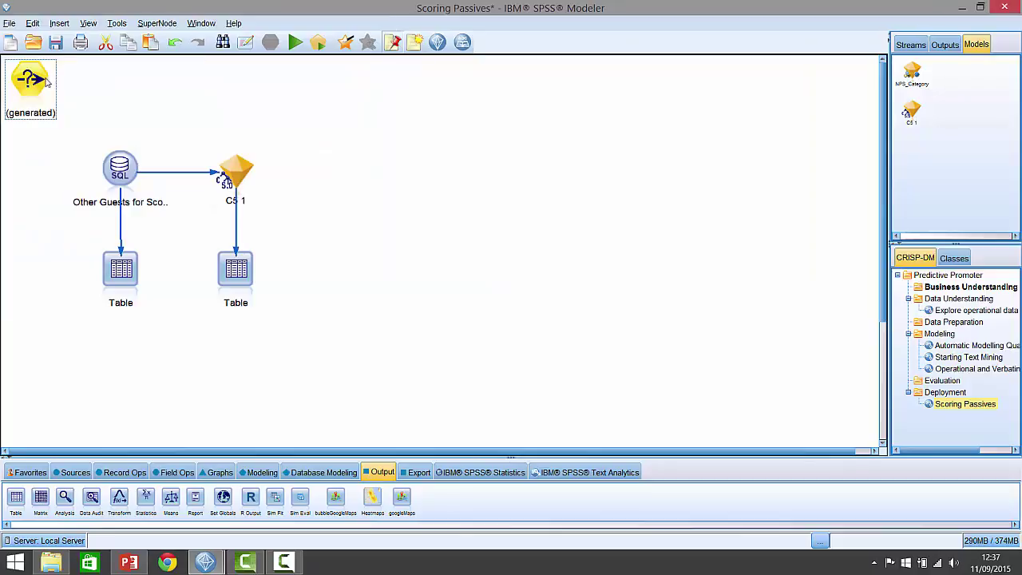
left_click_drag(46, 83, 357, 183)
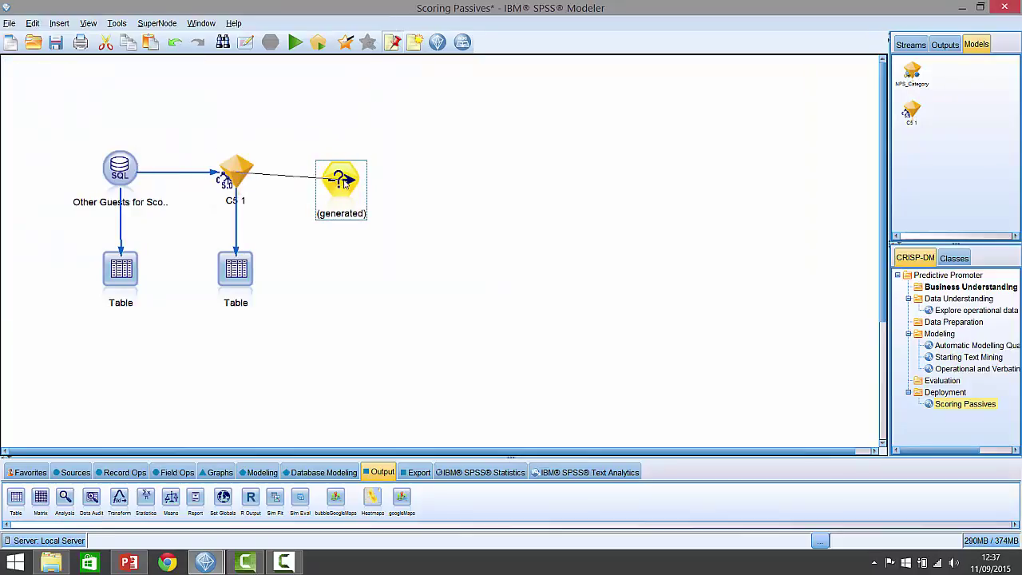
right_click(345, 183)
left_click(388, 190)
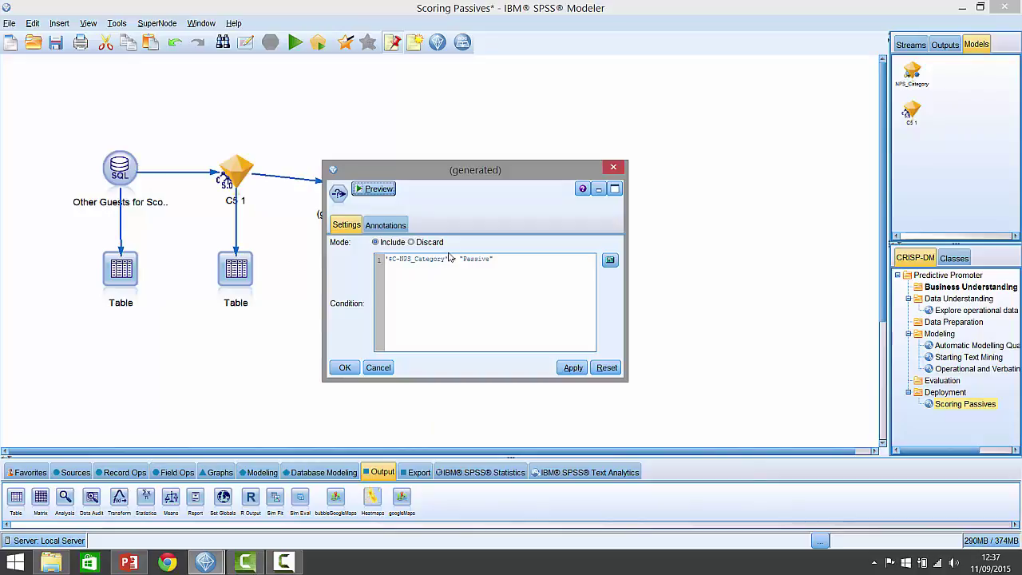
Give the Select node the custom name 'Predicted Passive' and nudge it into line.
left_click(386, 225)
left_click(406, 242)
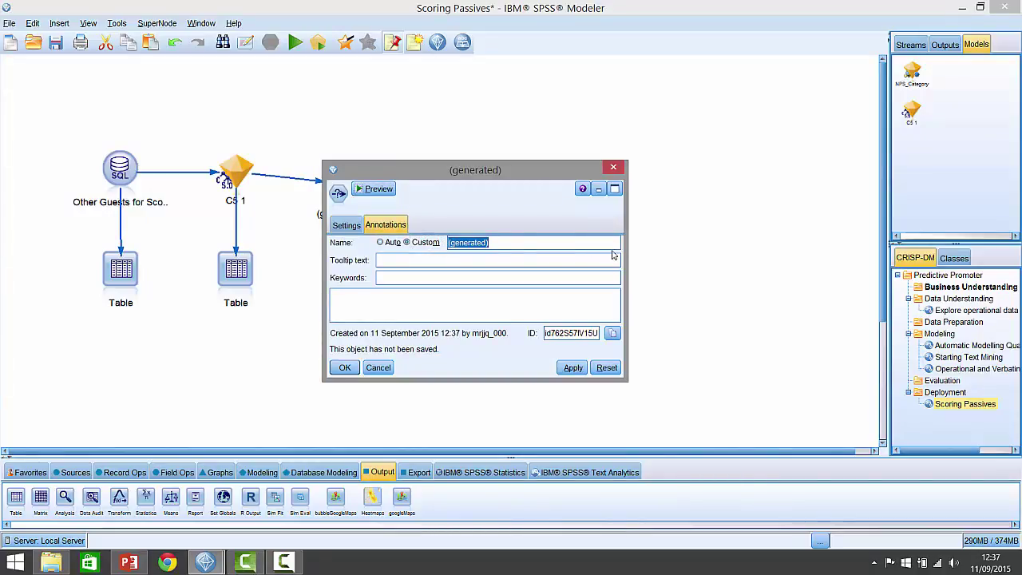
type("Predice")
key("BackSpace")
type("ted Passive")
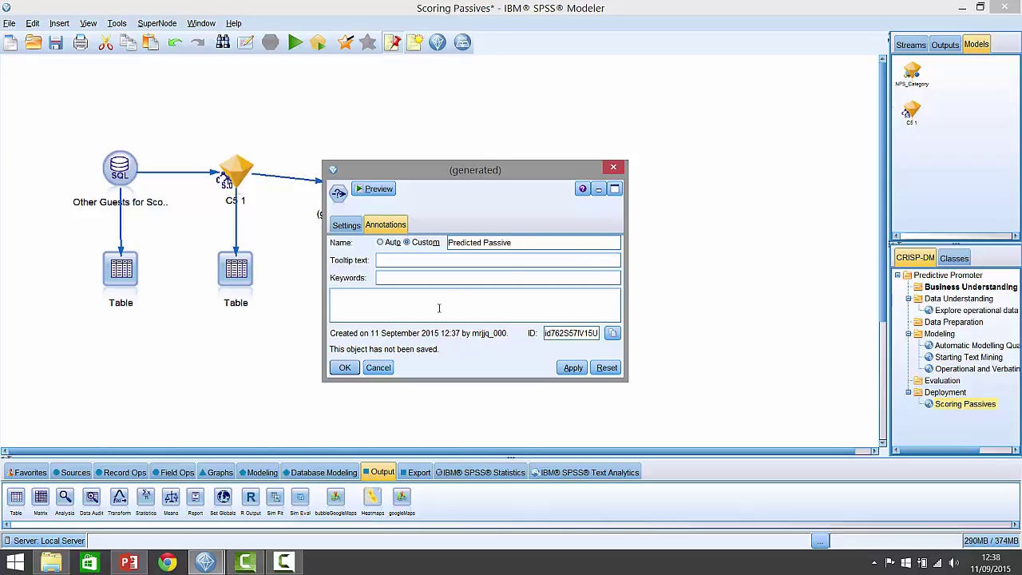
left_click(344, 367)
left_click_drag(336, 184, 336, 171)
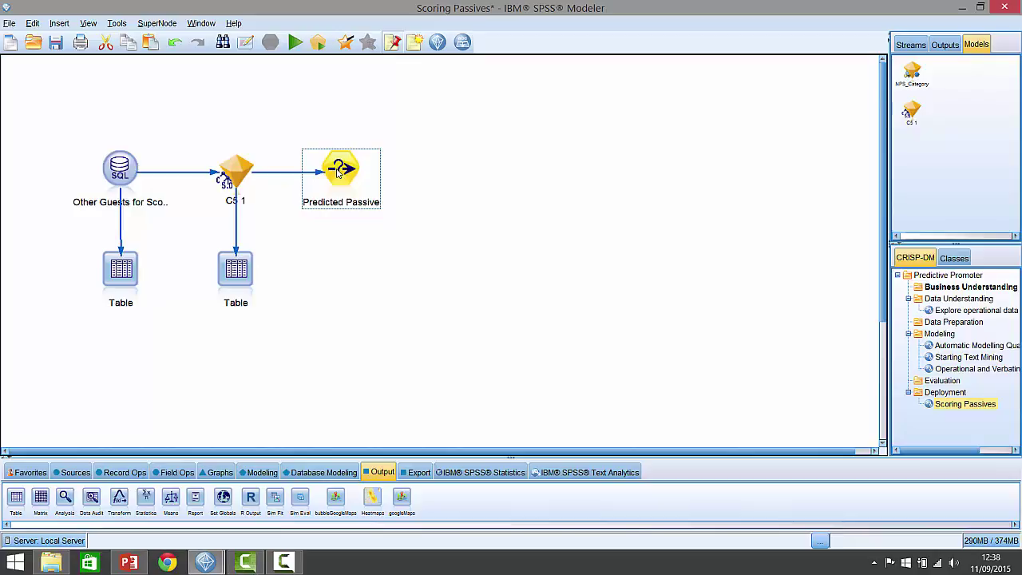
Attach a Histogram node to Predicted Passive.
left_click(222, 475)
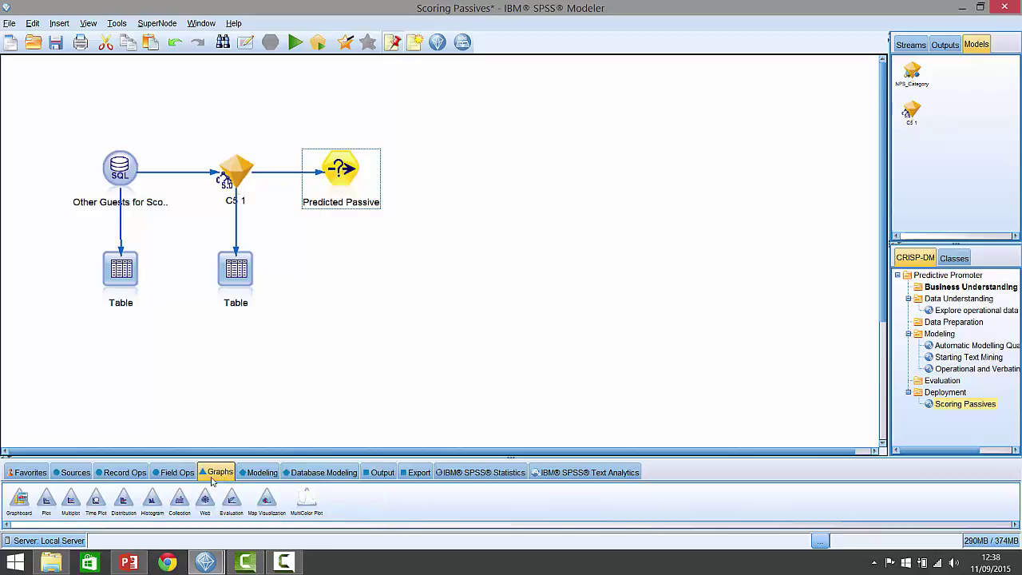
left_click(337, 94)
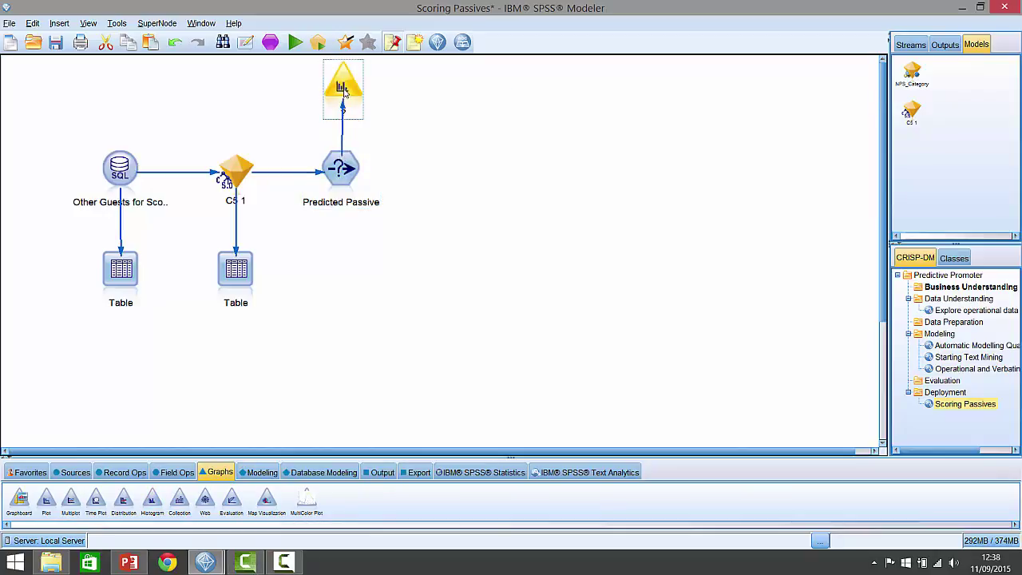
right_click(344, 92)
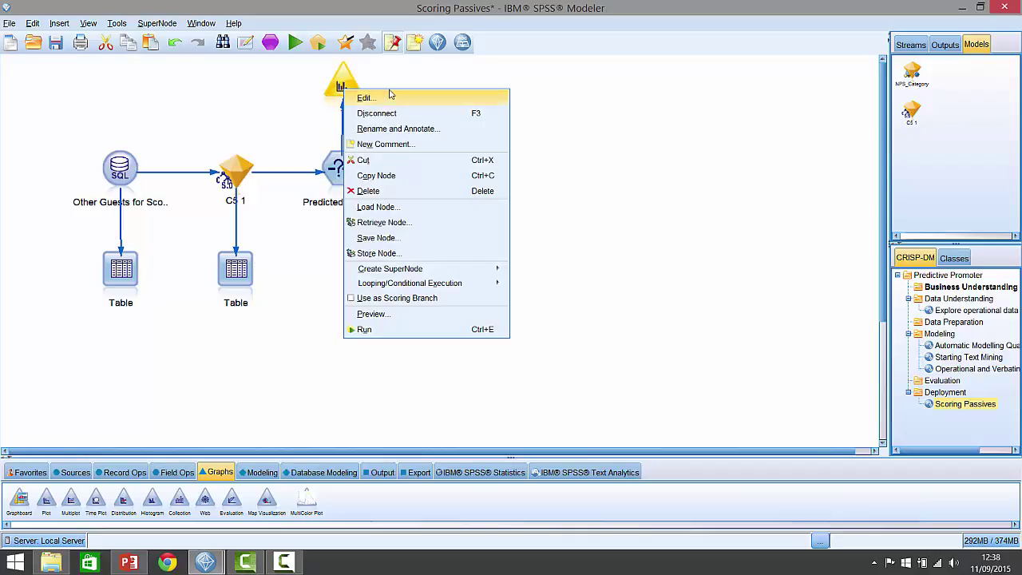
Copy a Table node under Predicted Passive and run it, showing 747 Passive records.
left_click(245, 273)
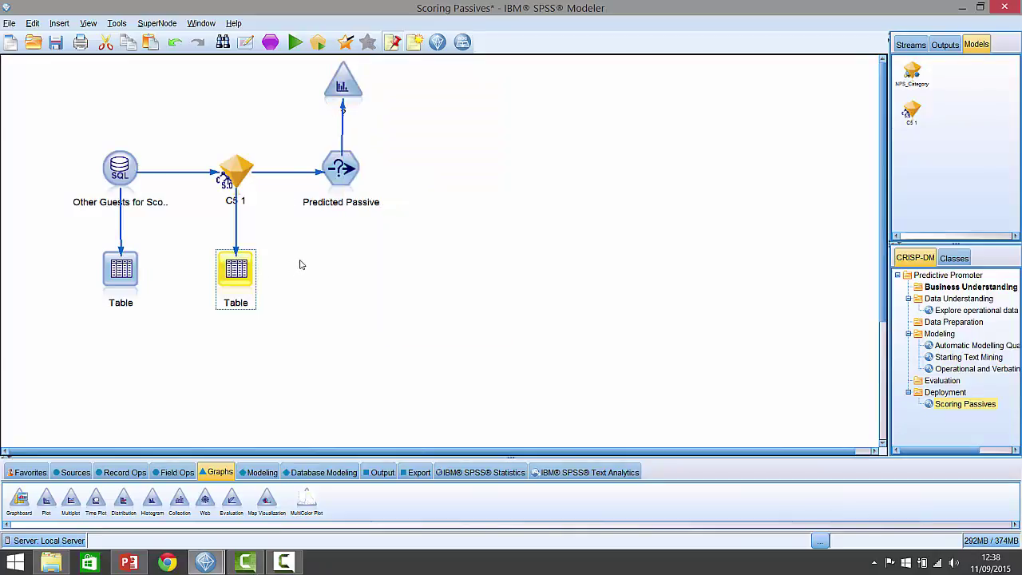
key("ctrl+c")
key("ctrl+v")
left_click_drag(283, 293, 343, 271)
right_click(343, 272)
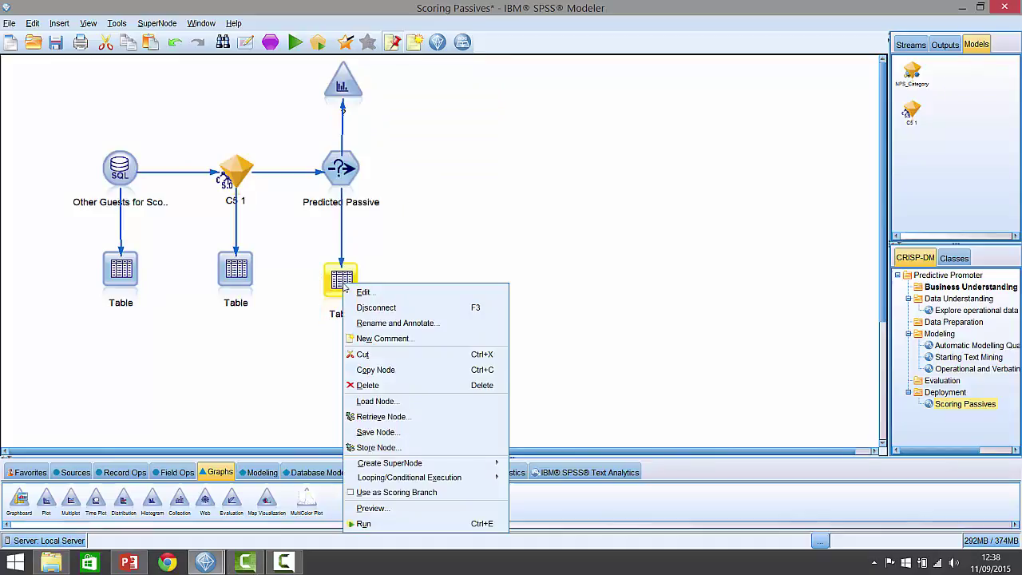
left_click(381, 524)
left_click_drag(201, 242, 450, 244)
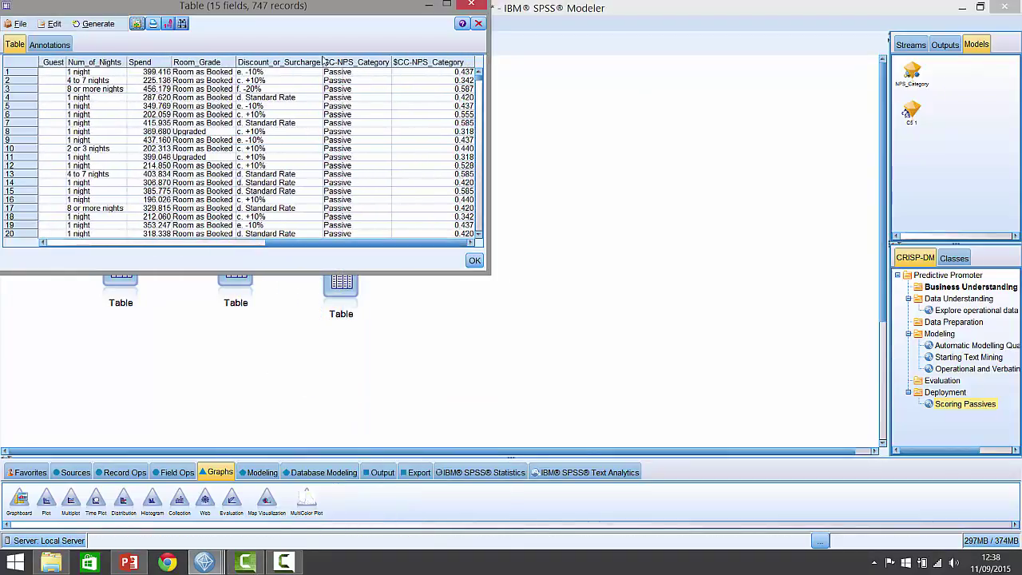
left_click(478, 23)
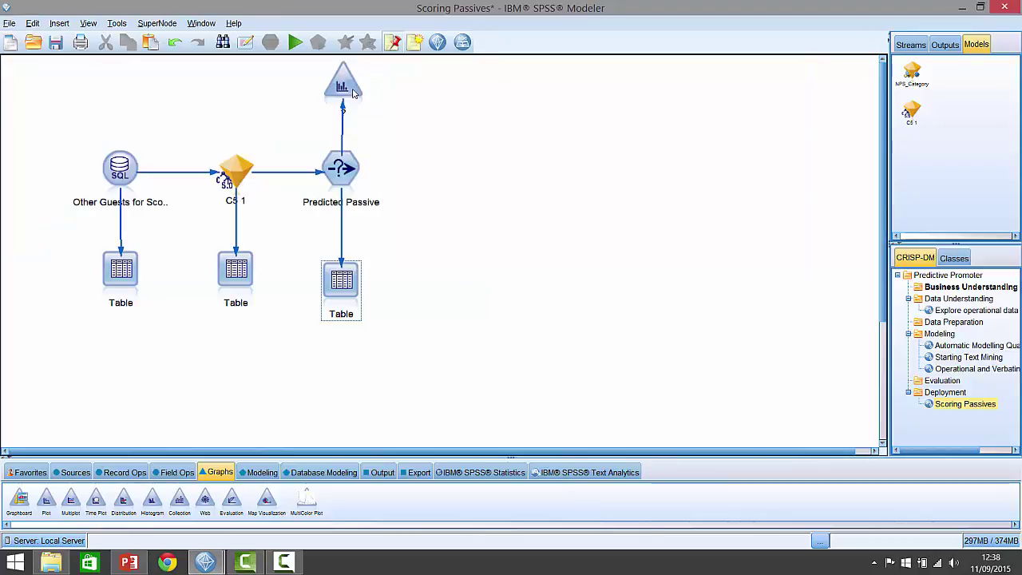
Set the histogram's field to Spend and run it.
right_click(343, 88)
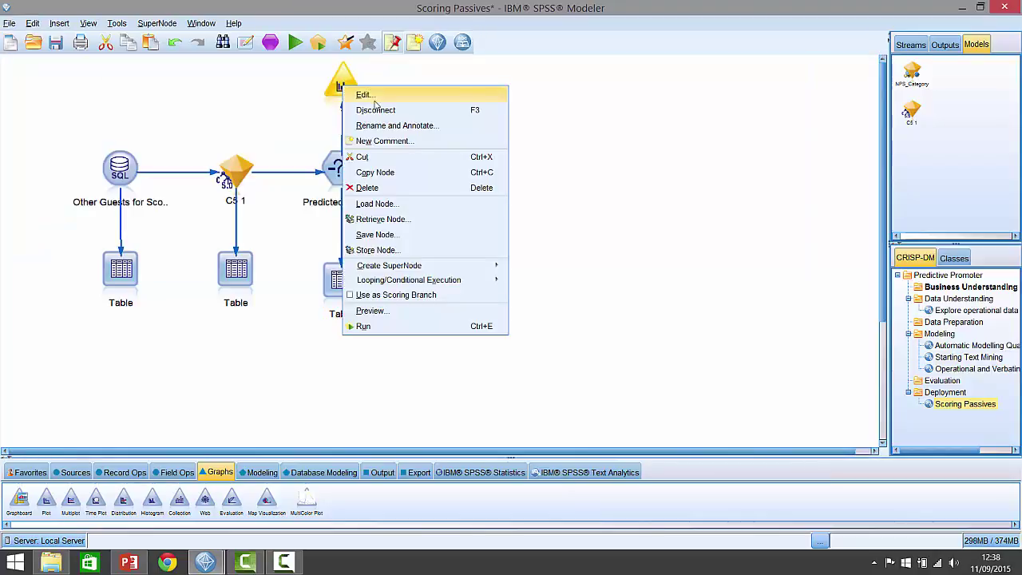
left_click(368, 95)
left_click(442, 140)
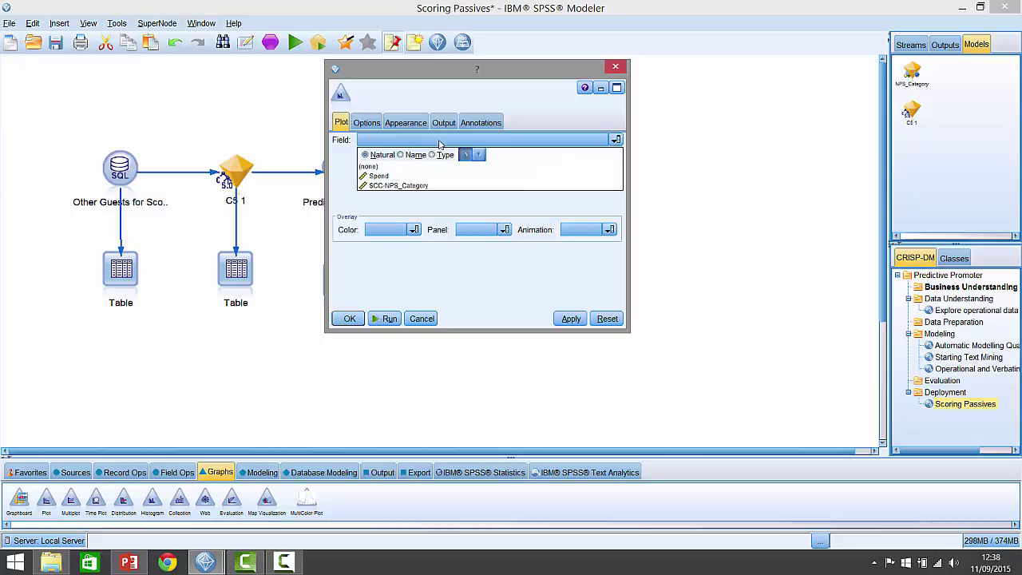
left_click(381, 176)
left_click(386, 319)
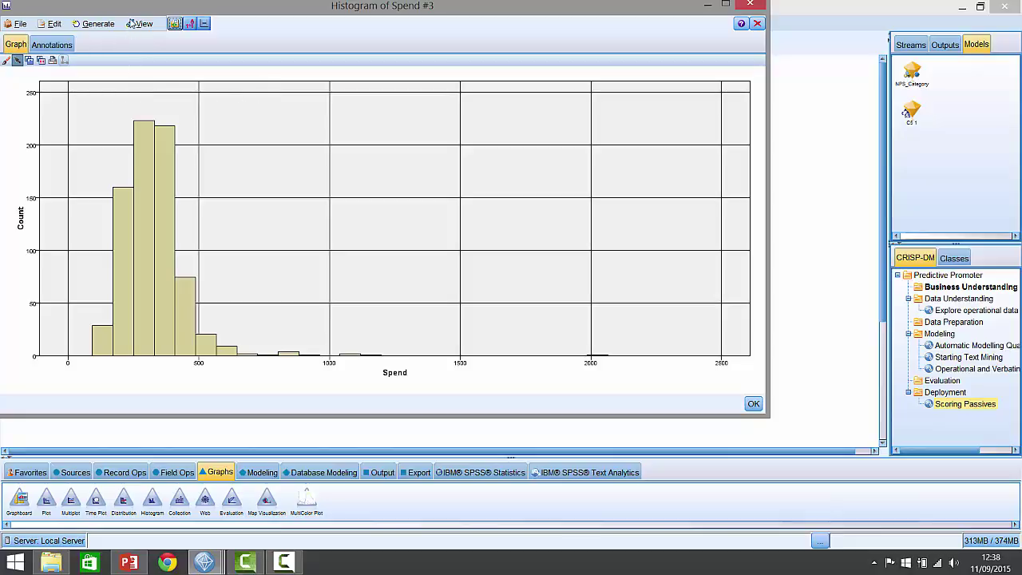
Draw a band line near Spend 420 and generate a Select node for the band.
left_click(135, 27)
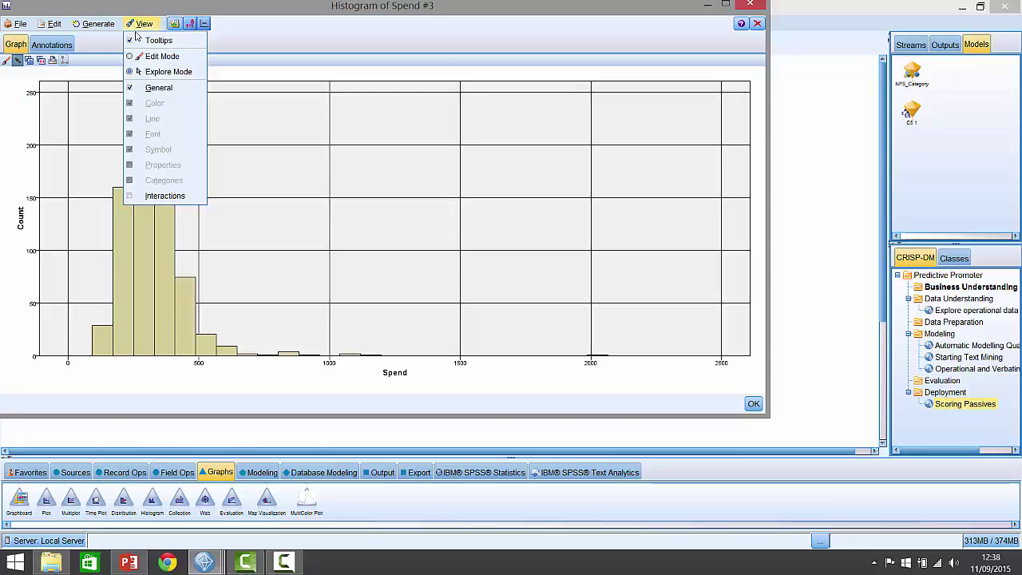
left_click(151, 196)
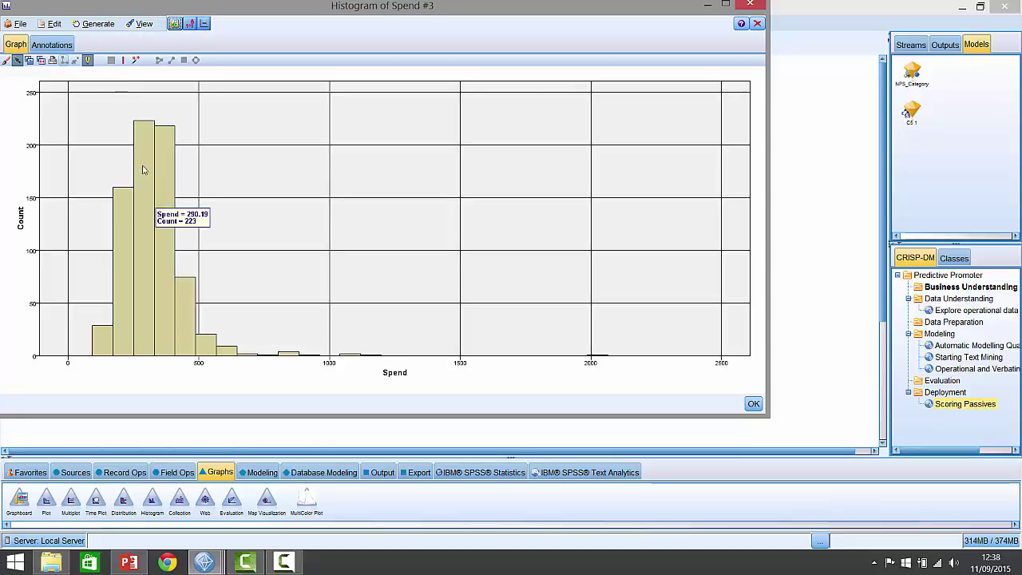
left_click(122, 60)
mouse_move(178, 253)
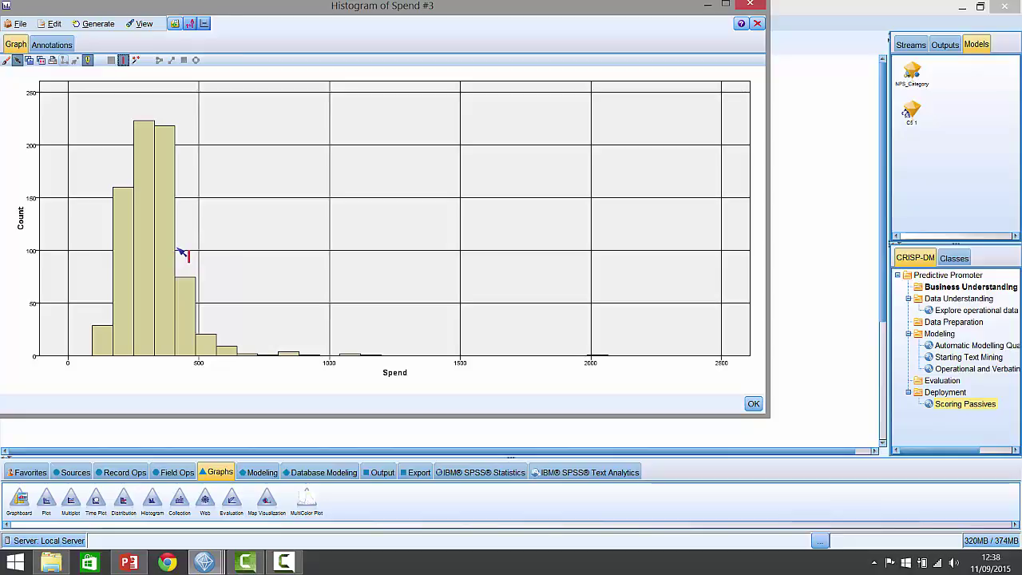
left_click(176, 248)
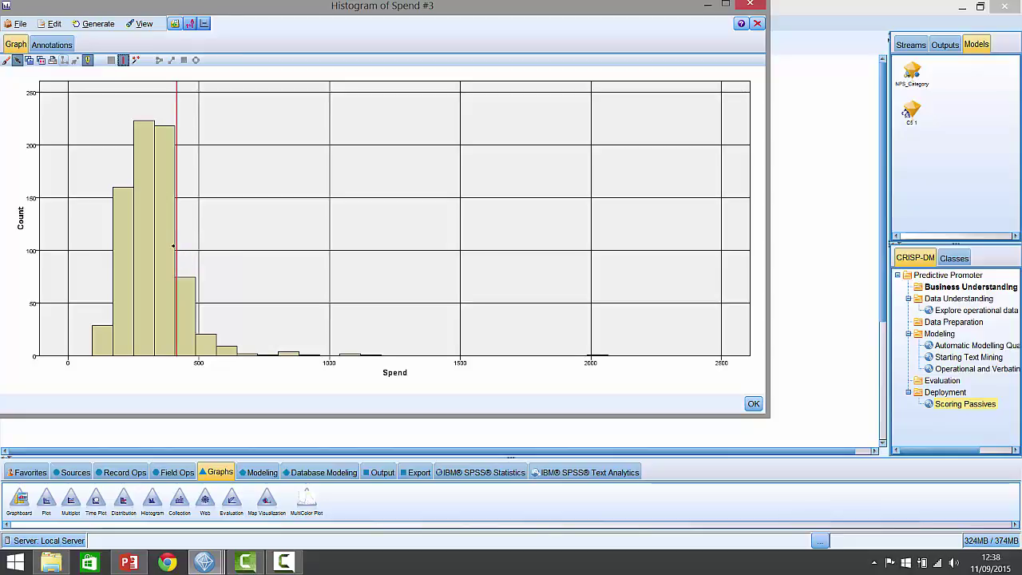
right_click(185, 171)
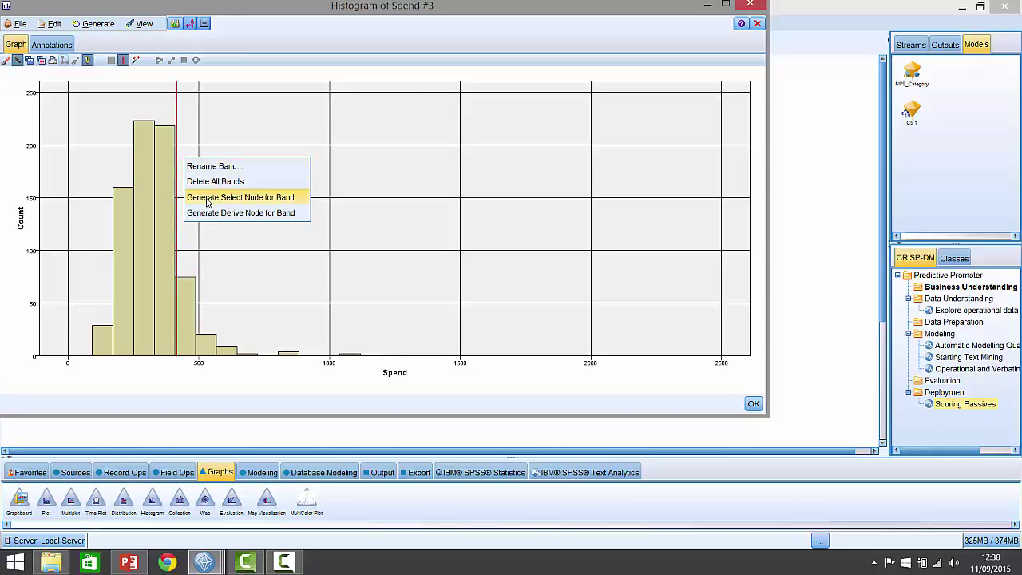
left_click(207, 198)
Close the histogram without saving and connect band2 after Predicted Passive.
left_click(756, 23)
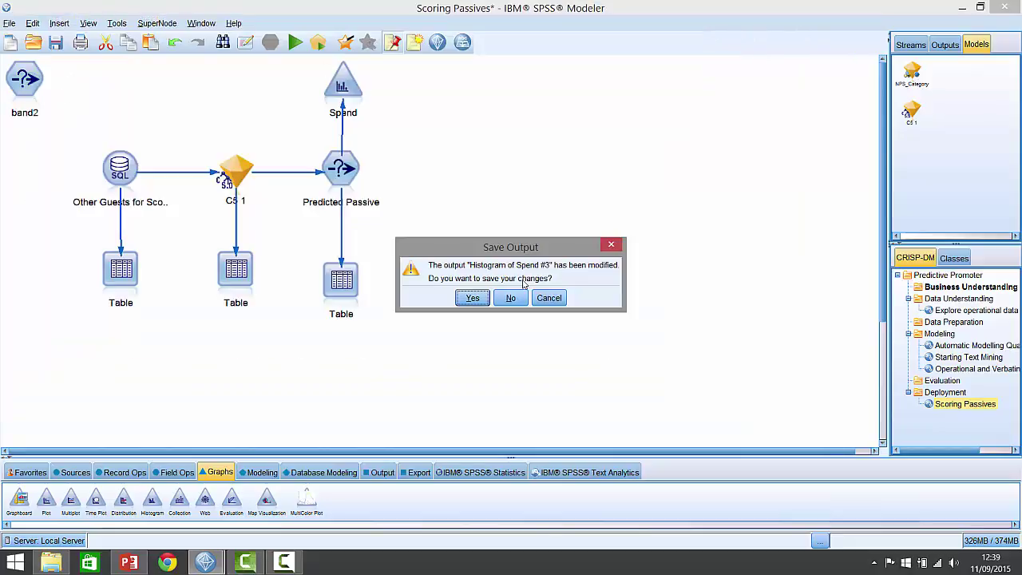
left_click(548, 297)
mouse_move(32, 87)
left_mouse_down()
mouse_move(393, 199)
mouse_move(435, 172)
left_mouse_up()
left_click_drag(364, 170, 432, 178)
Change band2's condition to Spend >= 400 and give it the custom name 'high spender'.
right_click(432, 175)
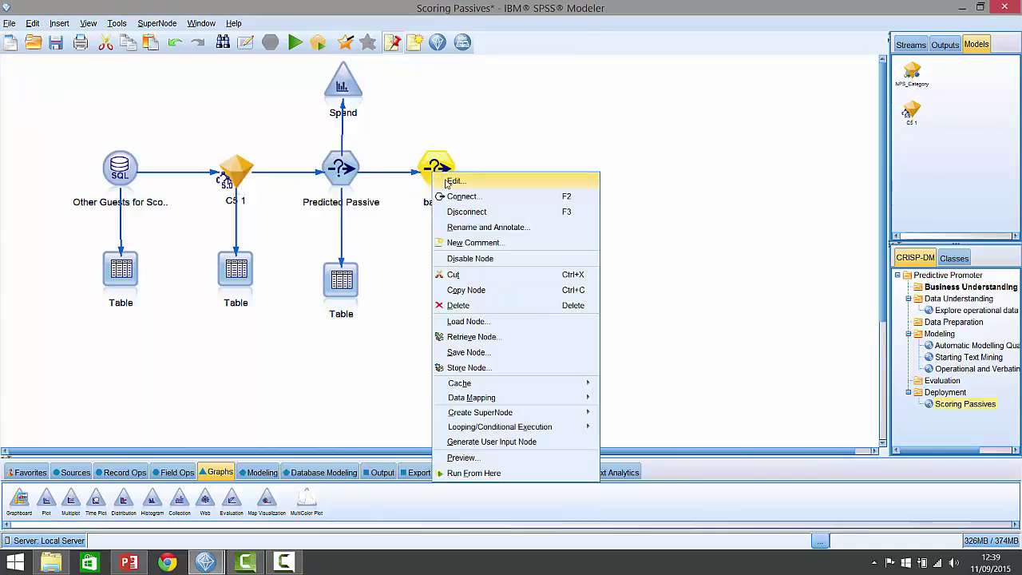
left_click(451, 181)
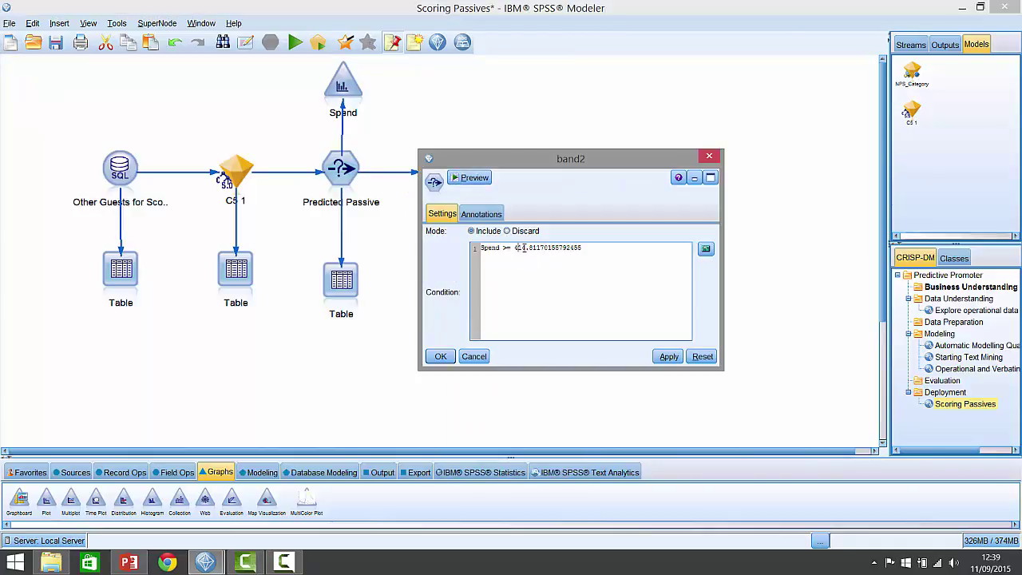
left_click(611, 247)
key("BackSpace")
key("BackSpace")
key("BackSpace")
key("BackSpace")
key("BackSpace")
key("BackSpace")
key("BackSpace")
key("BackSpace")
key("BackSpace")
key("BackSpace")
key("BackSpace")
key("BackSpace")
key("BackSpace")
key("BackSpace")
key("BackSpace")
key("BackSpace")
type("0")
left_click(480, 213)
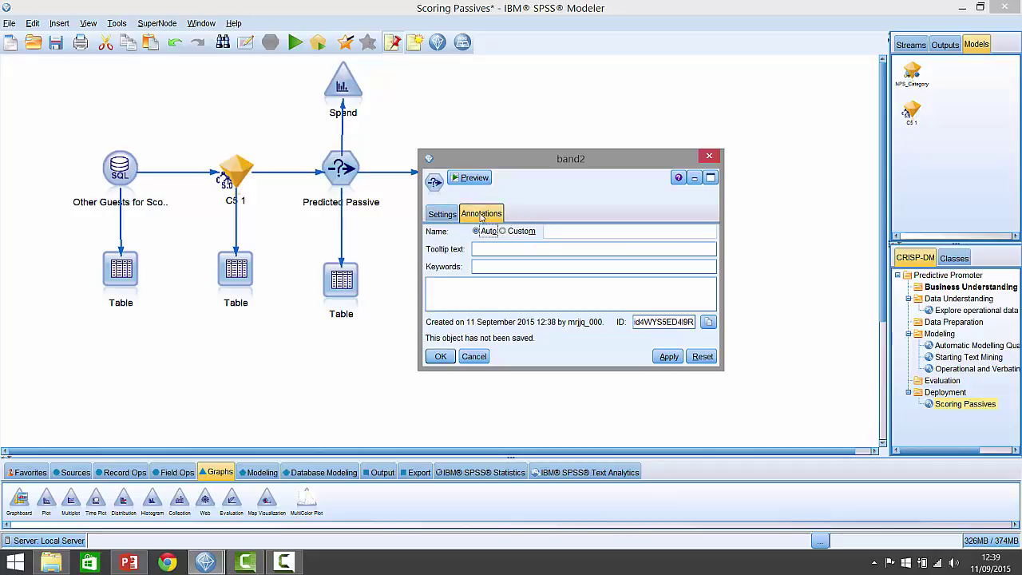
left_click(519, 230)
type("hi")
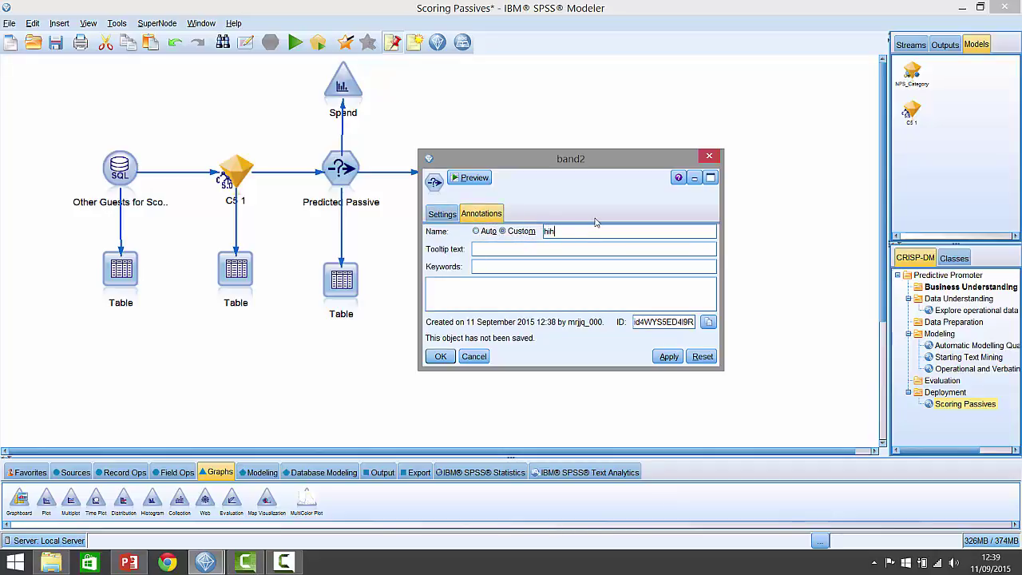
type("gh spender")
Add a Table node after high spender and run it, listing 138 high-spending records.
left_click(440, 356)
left_click(343, 292)
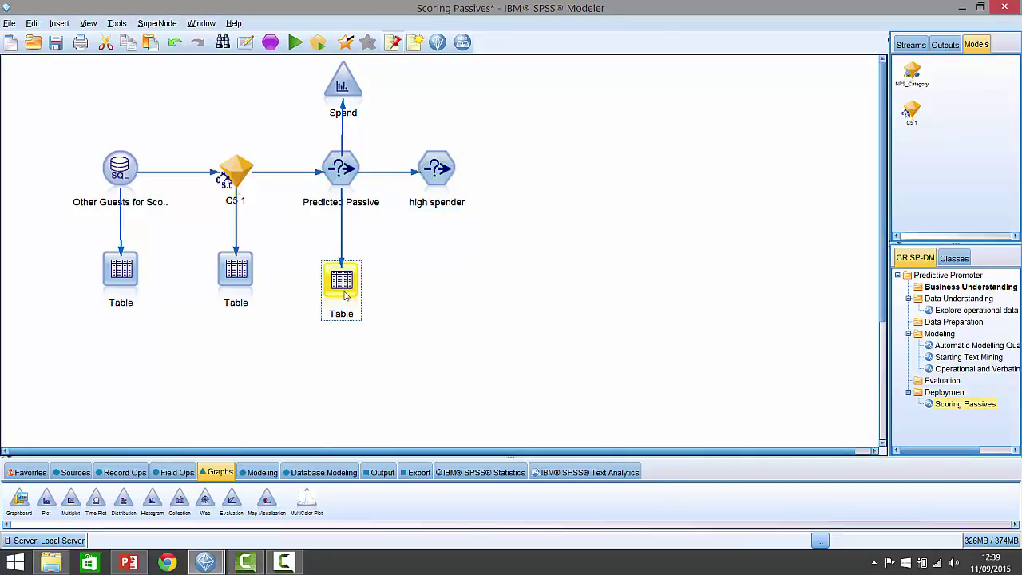
left_click_drag(347, 295, 453, 282)
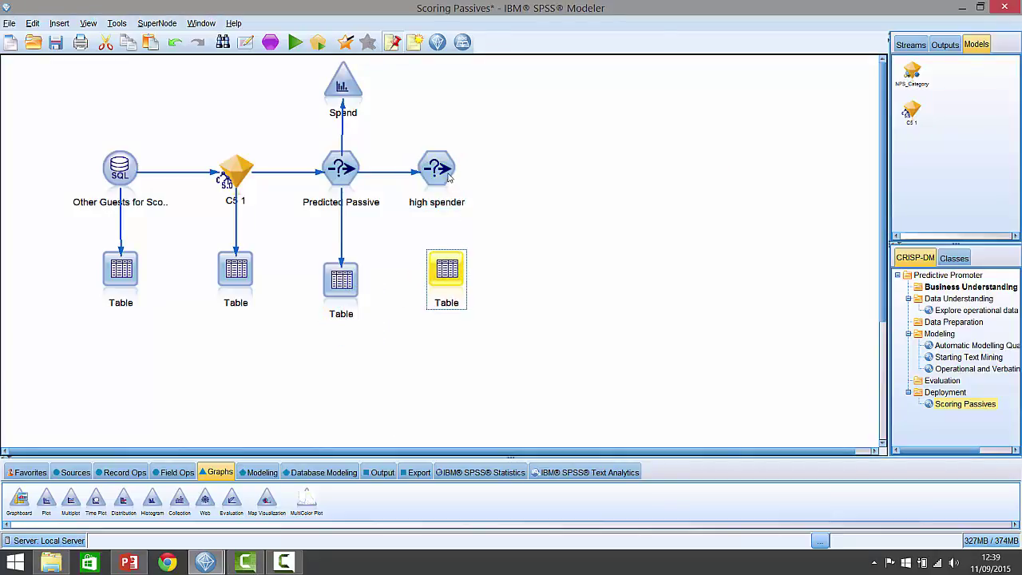
left_click_drag(446, 181, 451, 281)
right_click(449, 279)
left_click(479, 517)
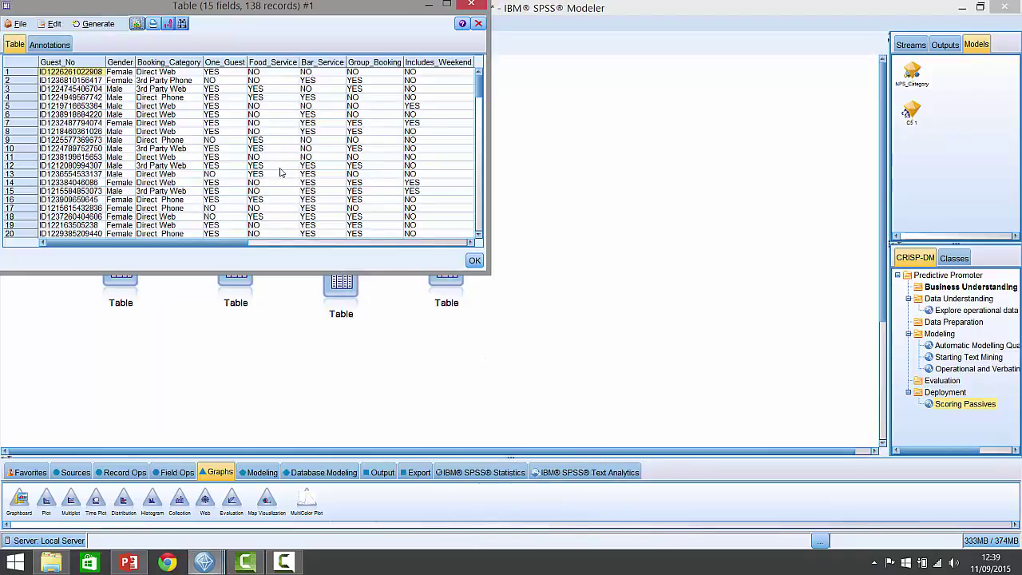
left_click(478, 23)
left_click_drag(449, 252, 439, 260)
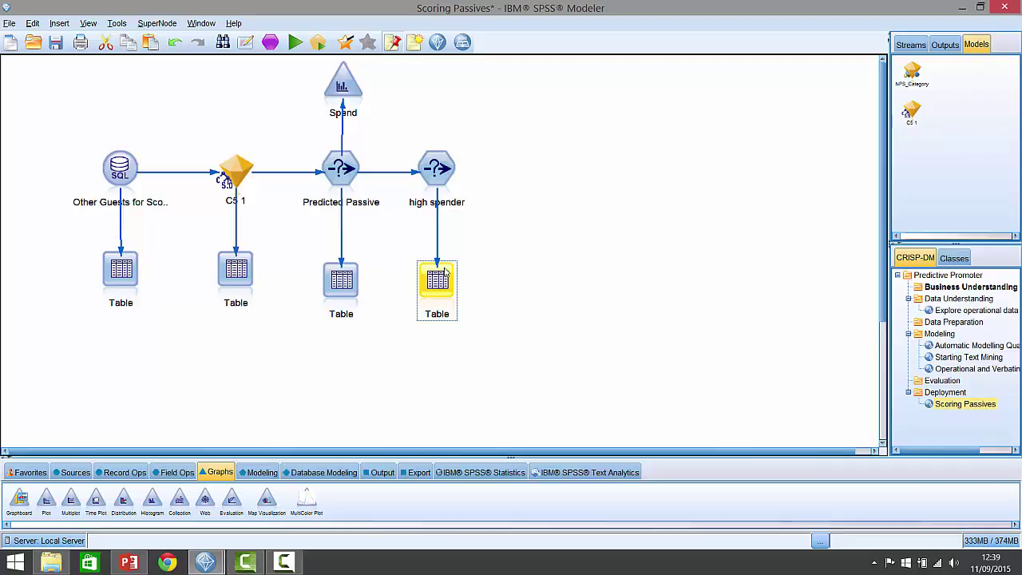
Place a Database export node and a Filter node after high spender on the canvas.
left_click(414, 472)
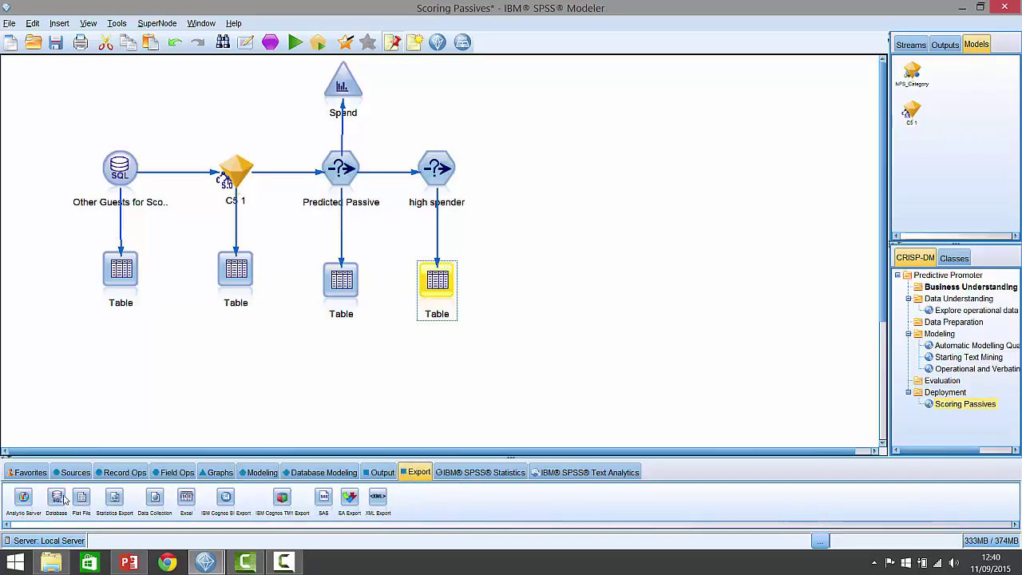
left_click_drag(64, 499, 604, 186)
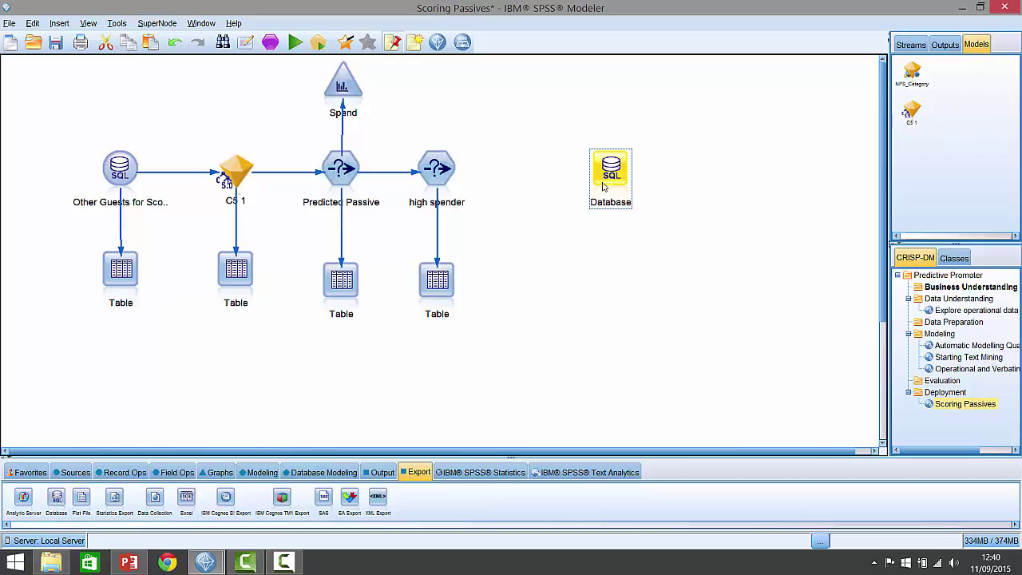
left_click(174, 472)
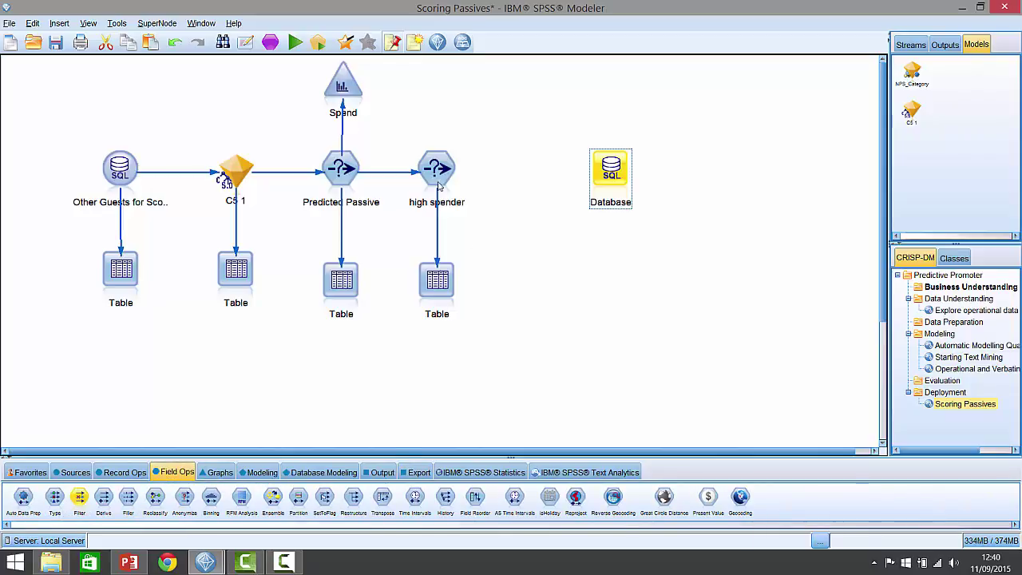
left_click(523, 171)
In the Filter node, exclude every field from Gender through $C-NPS Category.
right_click(519, 167)
left_click(543, 180)
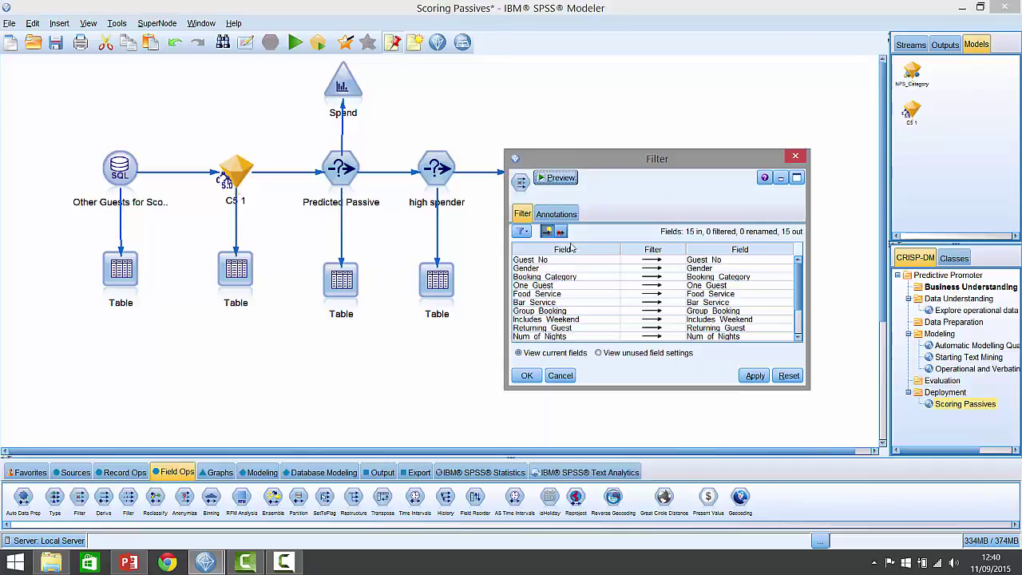
left_click_drag(547, 269, 557, 367)
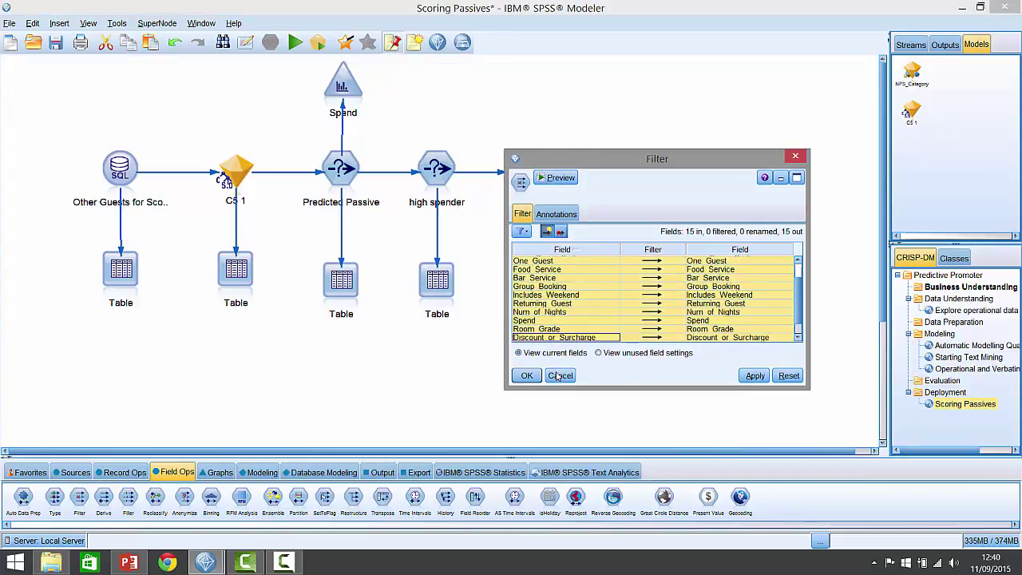
left_click(653, 337)
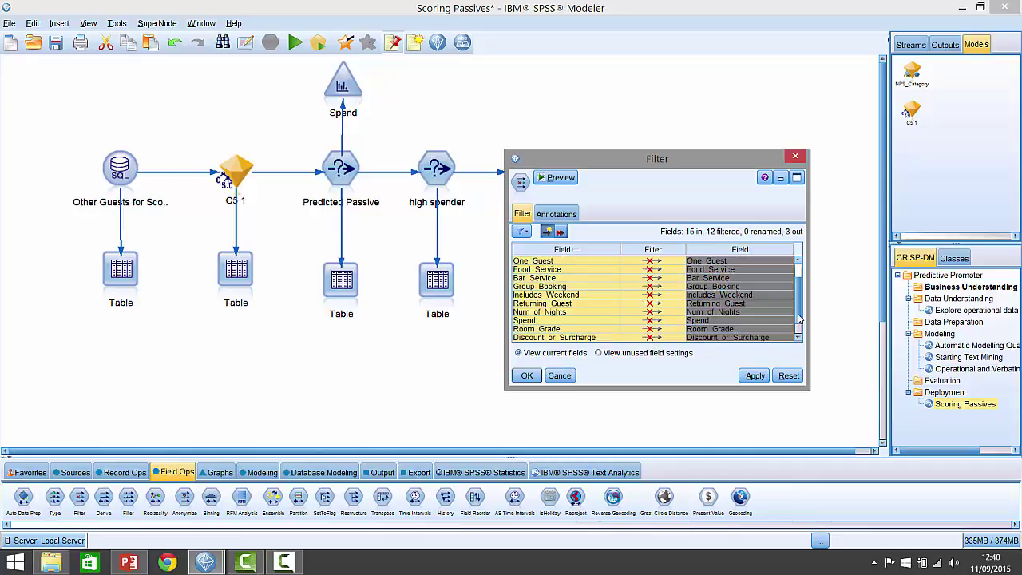
scroll(798, 328, "down", 1)
left_click(655, 328)
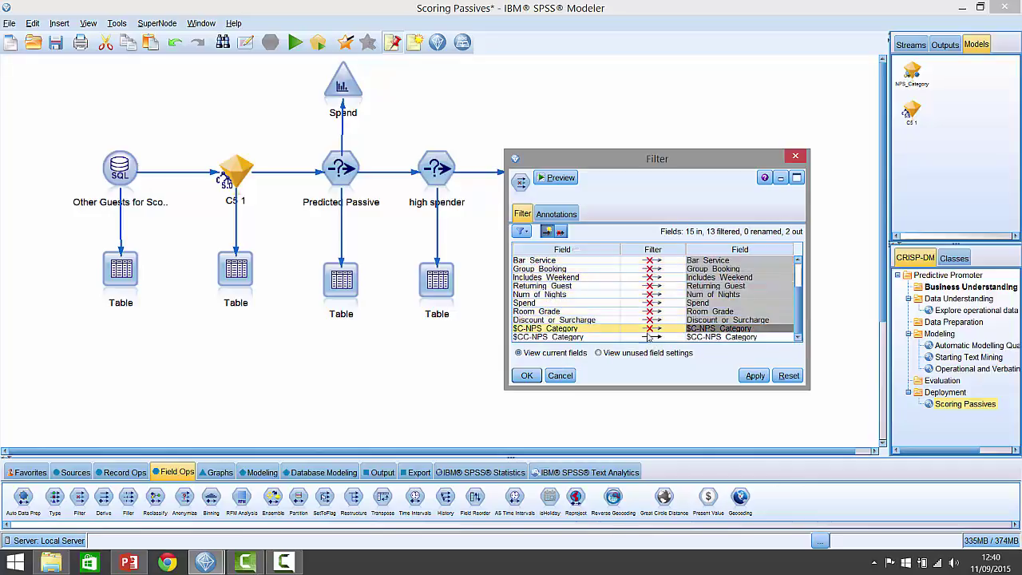
Rename the $CC-NPS Category output field to 'Passive propensity' and confirm the filter.
left_click(702, 338)
left_click(702, 338)
left_click_drag(685, 337, 771, 336)
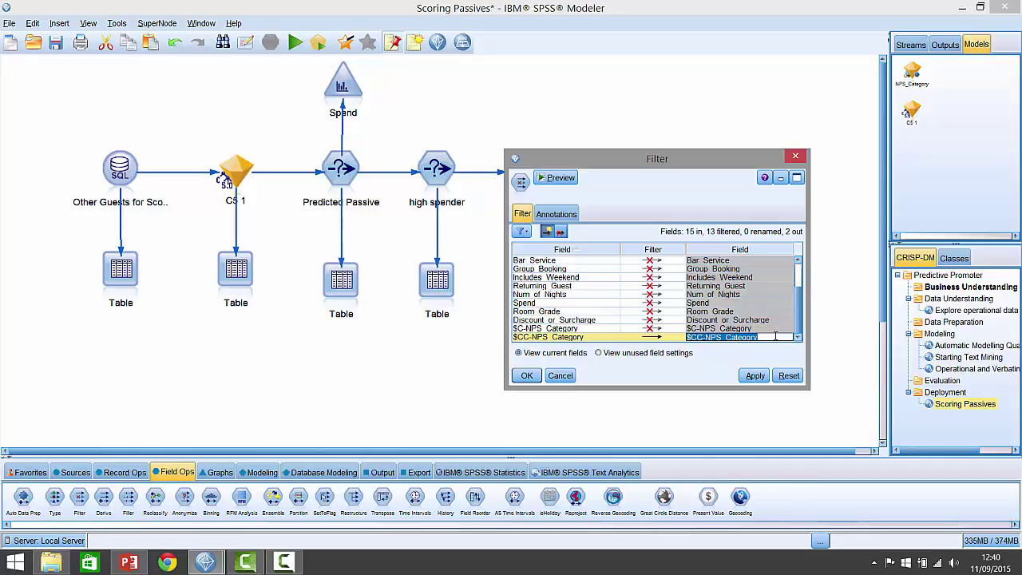
type("P")
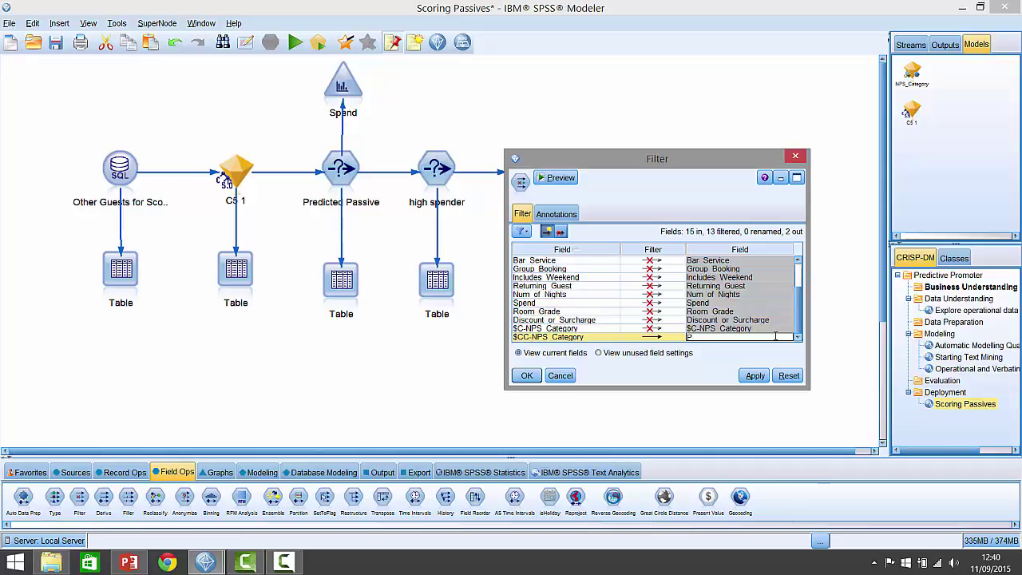
type("assive propensity")
left_click(526, 375)
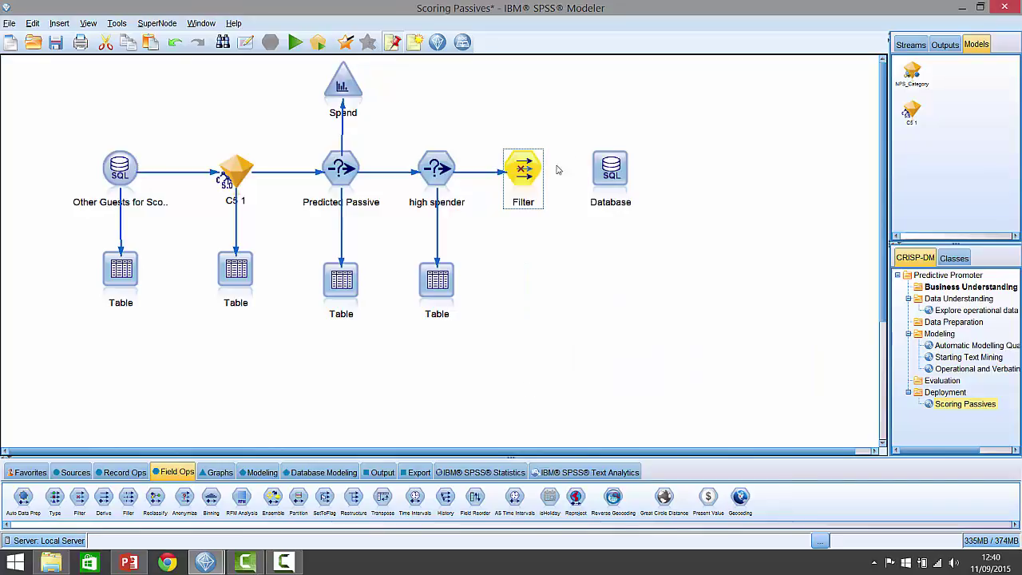
Feed the Filter node into the Database export, using data source main and table passive_to_promoter_campaign.
left_click_drag(542, 174, 611, 174)
right_click(612, 174)
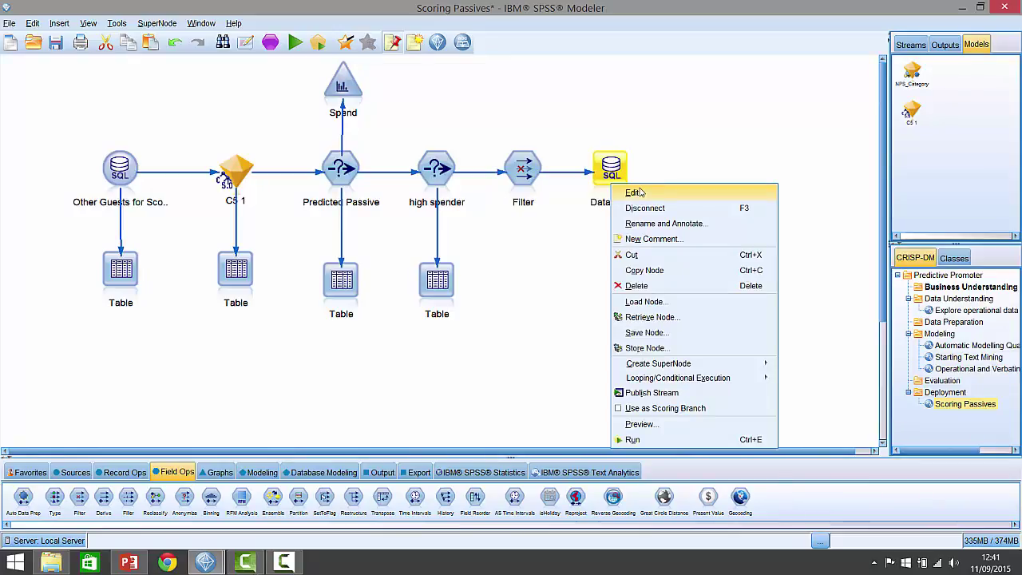
left_click(632, 193)
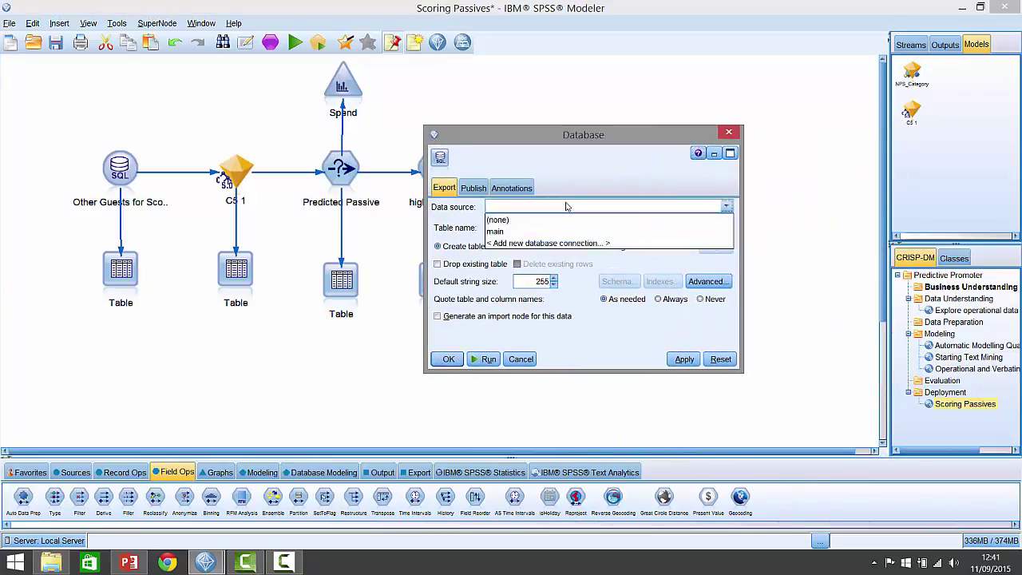
left_click(518, 231)
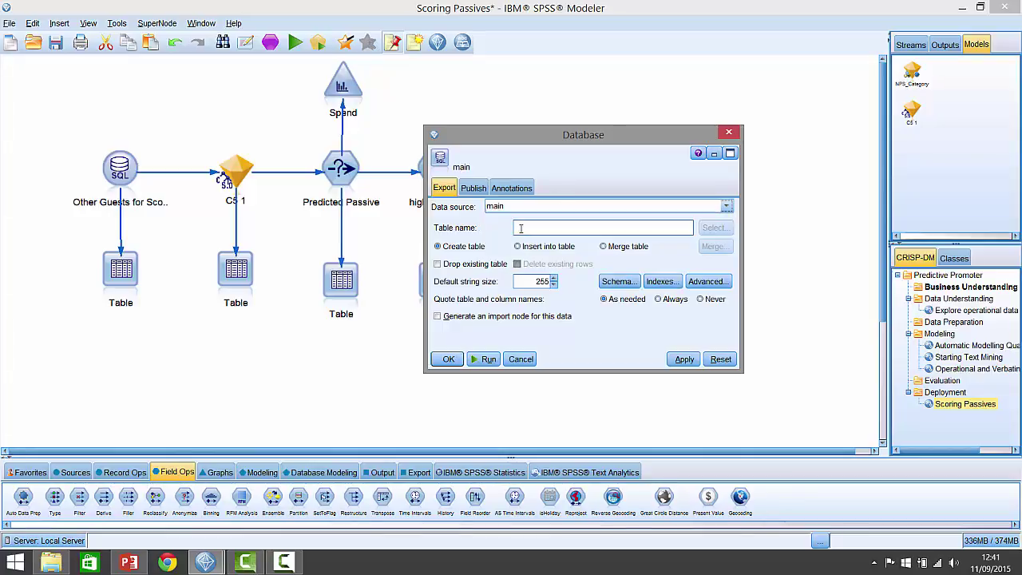
left_click(520, 229)
type("passive_to")
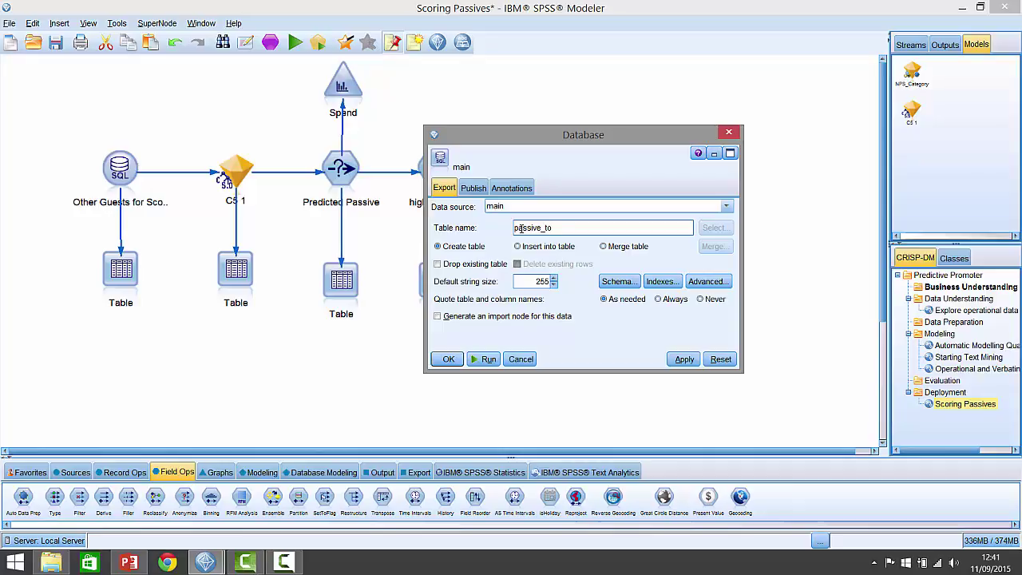
type("_promoter_campaign")
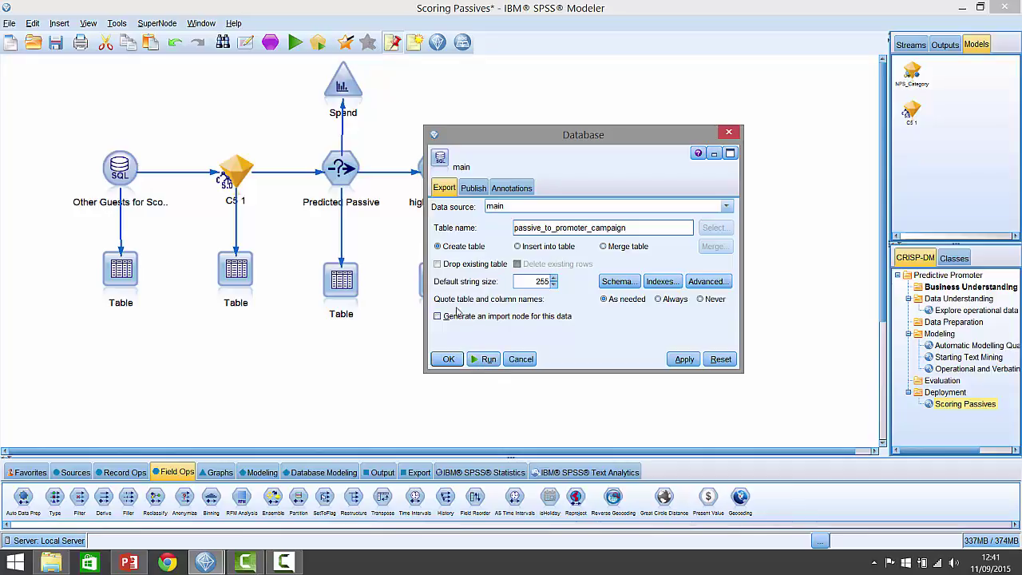
Run the export with an import node generated, and move that node top-left.
left_click(454, 319)
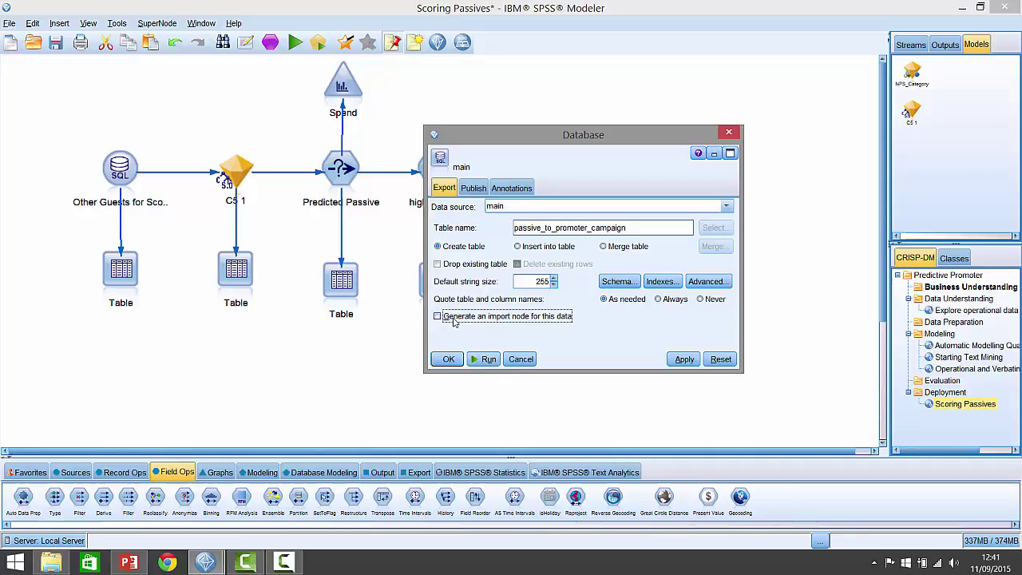
left_click(483, 361)
left_click_drag(48, 98, 103, 105)
Check the exported table (2 fields, 138 records) with a Table node, then delete both check nodes.
right_click(126, 91)
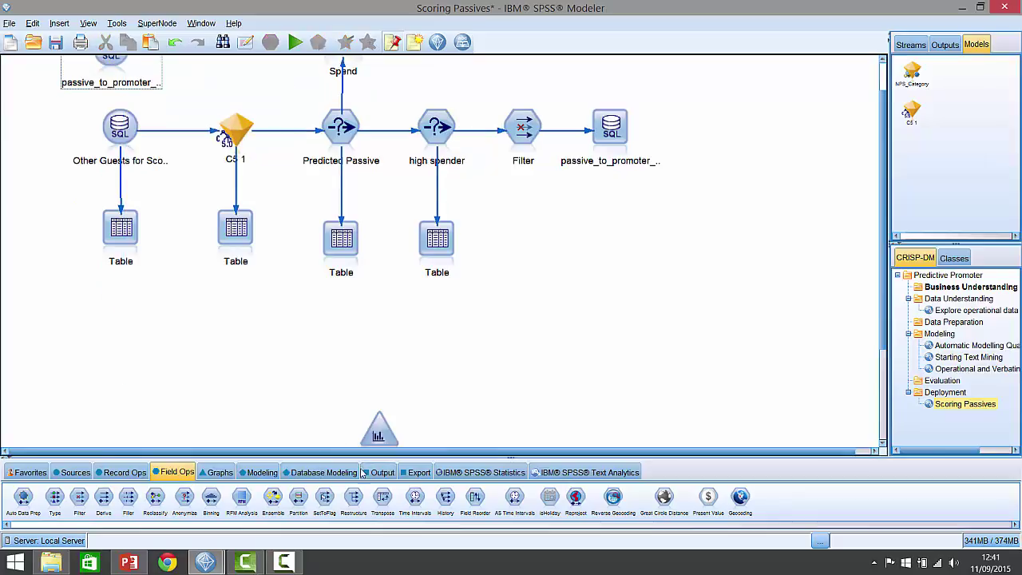
left_click(376, 472)
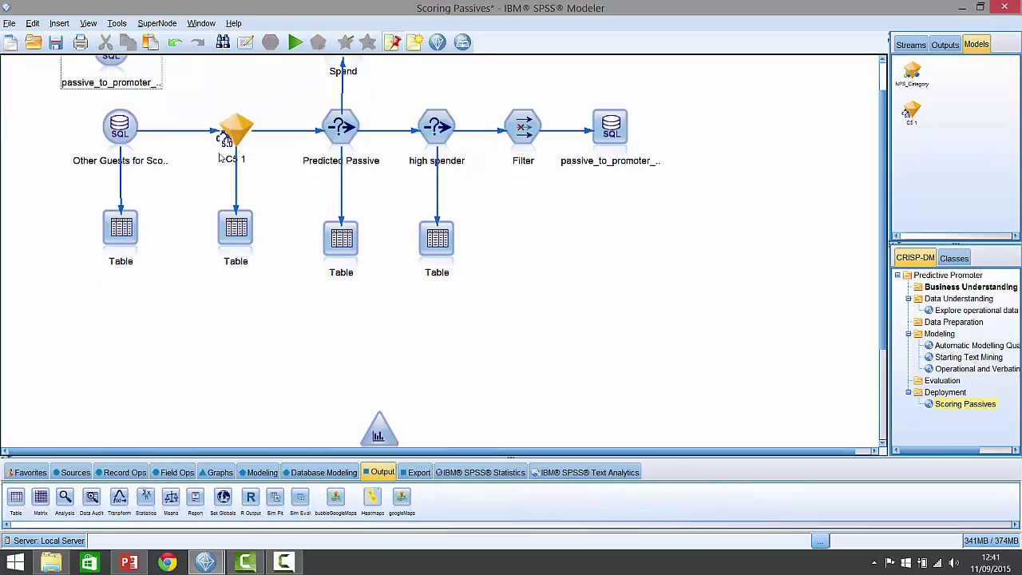
mouse_move(15, 501)
left_mouse_down()
mouse_move(212, 63)
mouse_move(197, 102)
left_mouse_up()
left_click_drag(115, 93, 198, 102)
right_click(197, 102)
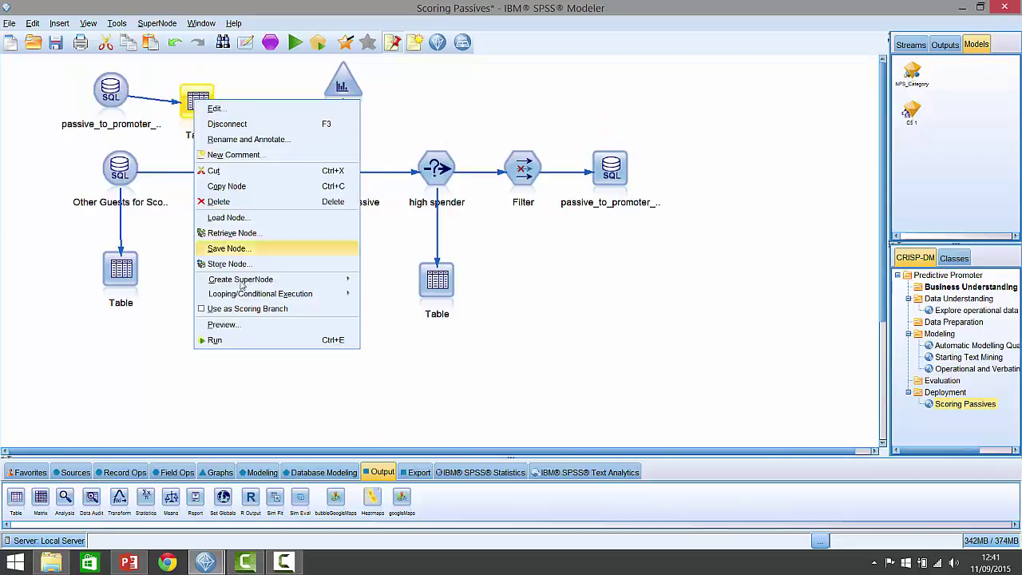
left_click(229, 338)
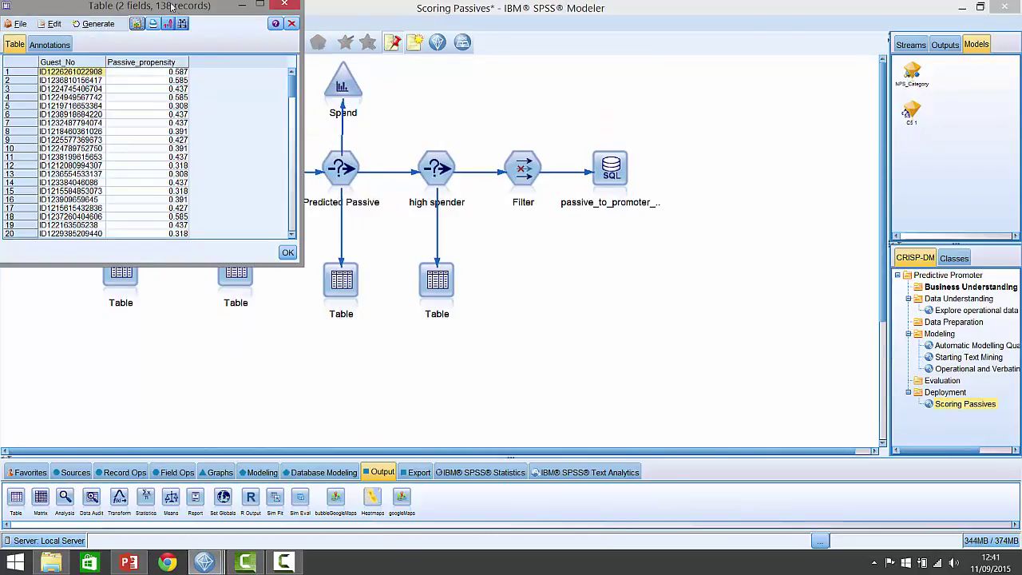
left_click_drag(292, 89, 292, 228)
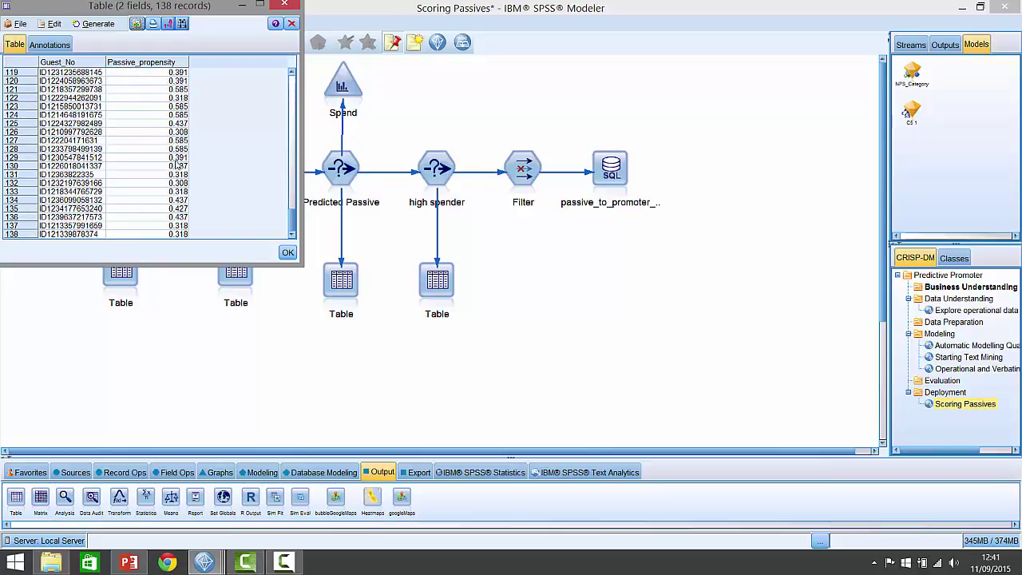
left_click(291, 23)
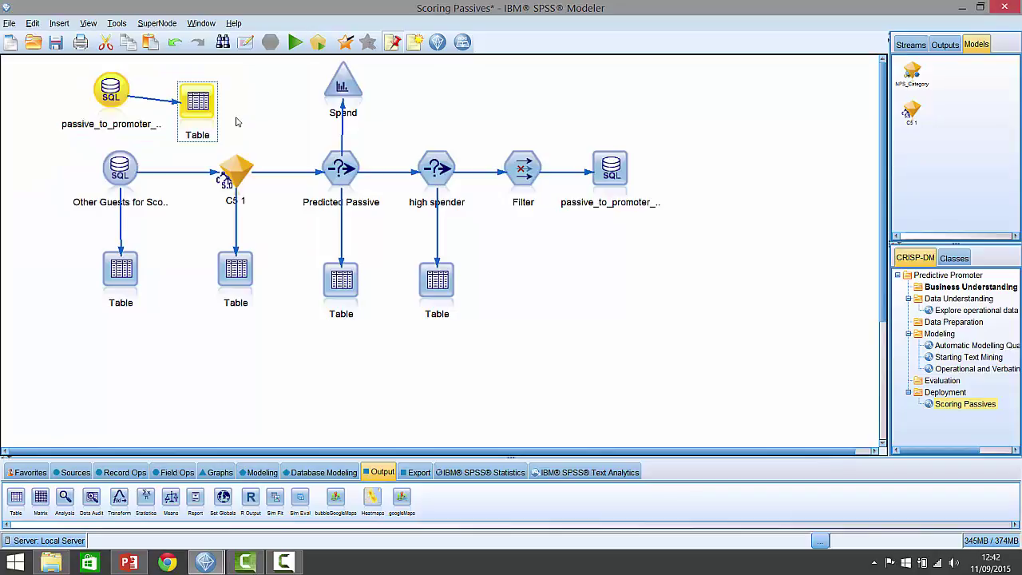
key("Delete")
Rerun the export with Drop existing table ticked, overwriting it, and reposition the new import node.
right_click(605, 166)
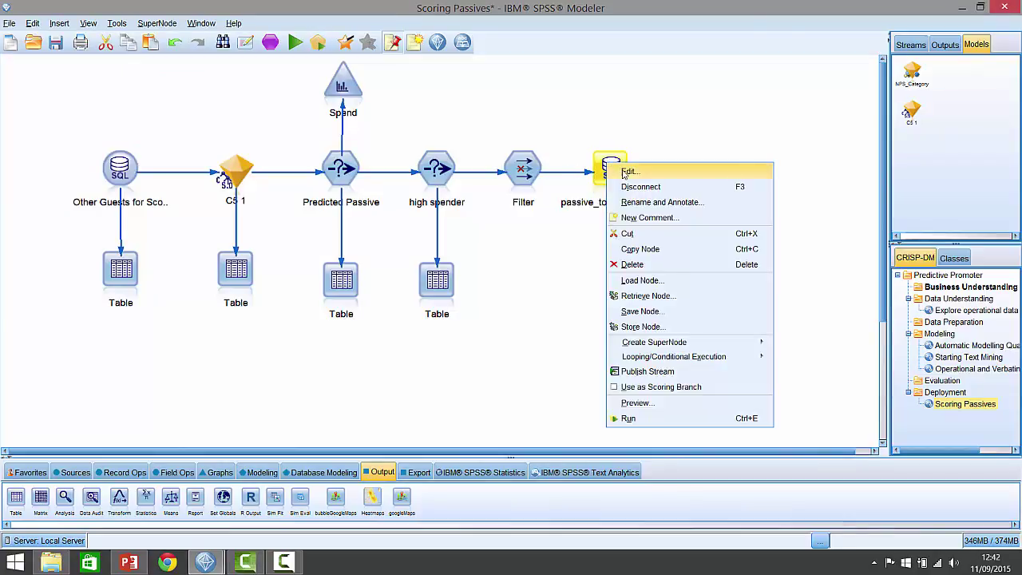
left_click(626, 170)
left_click(644, 289)
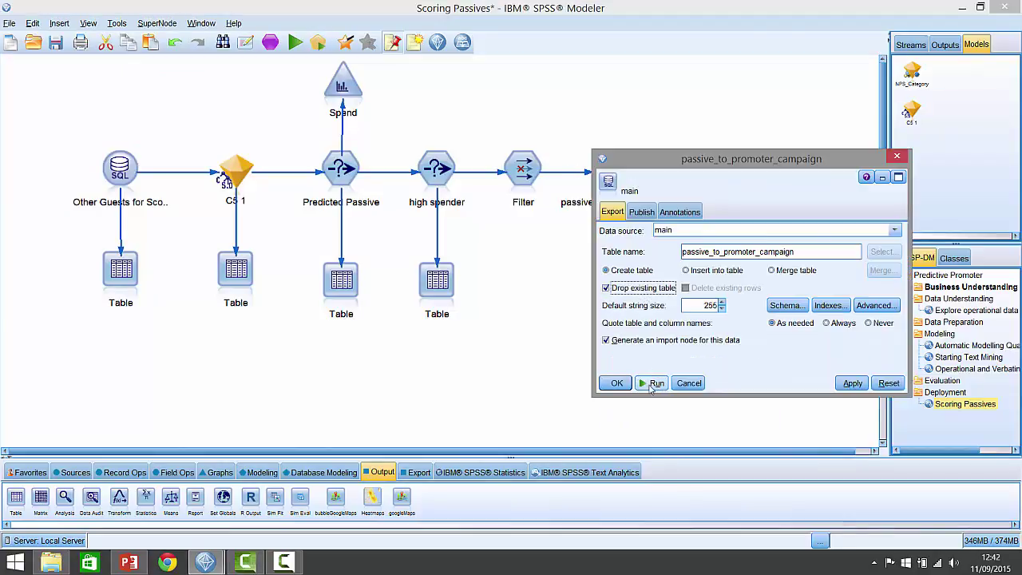
left_click(652, 384)
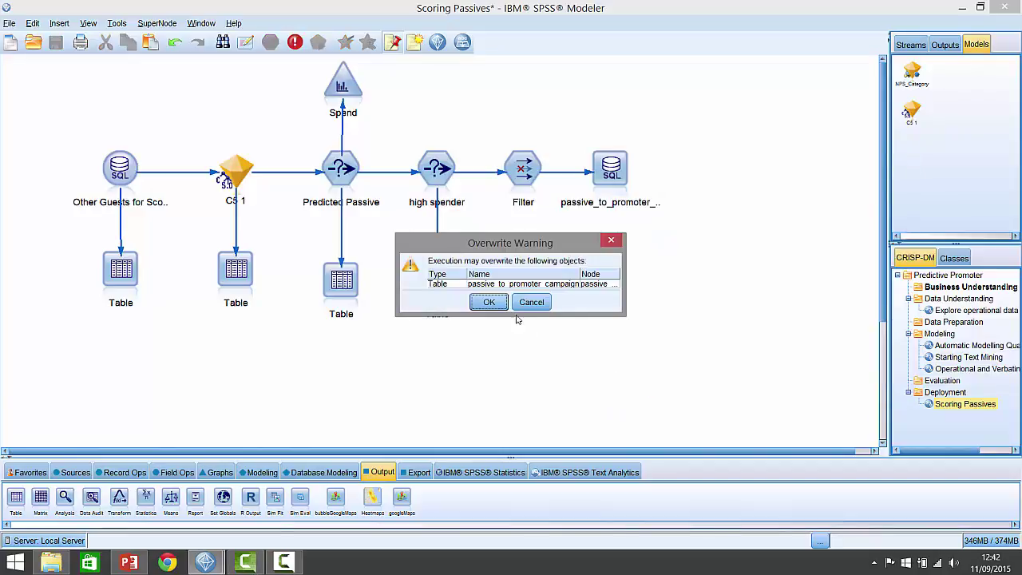
left_click(484, 298)
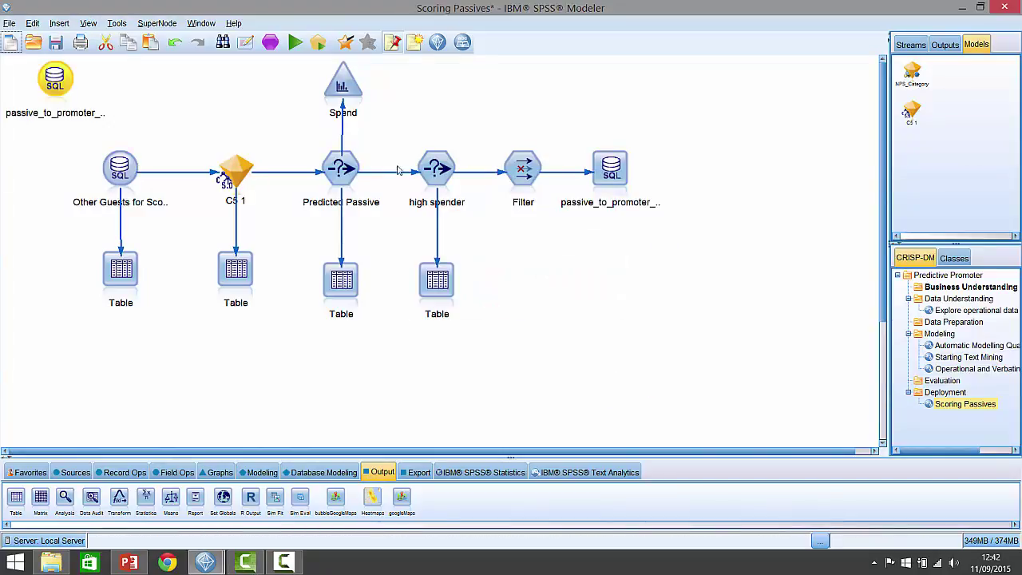
left_click(73, 94)
left_click_drag(99, 105, 109, 198)
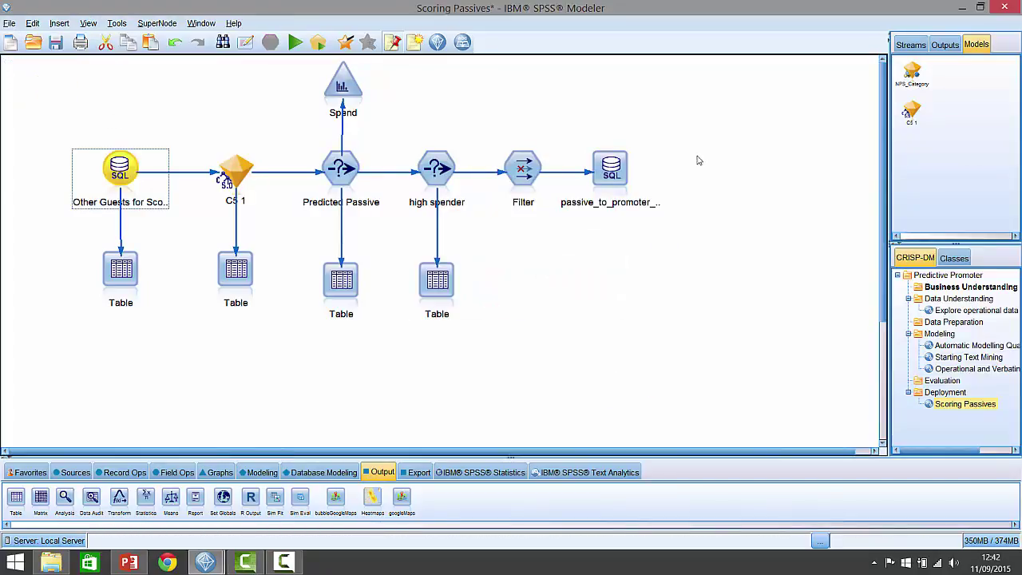